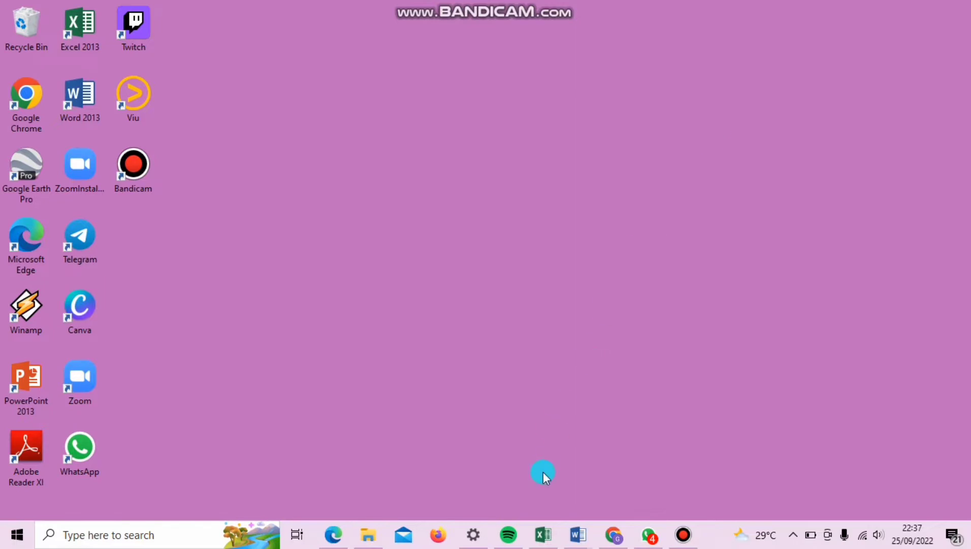
- Switch to the Excel workbook and examine the questionnaire data on sheet Tahap 1 and the X1, X2, X3 and Y groups on Tahap 2
click(542, 532)
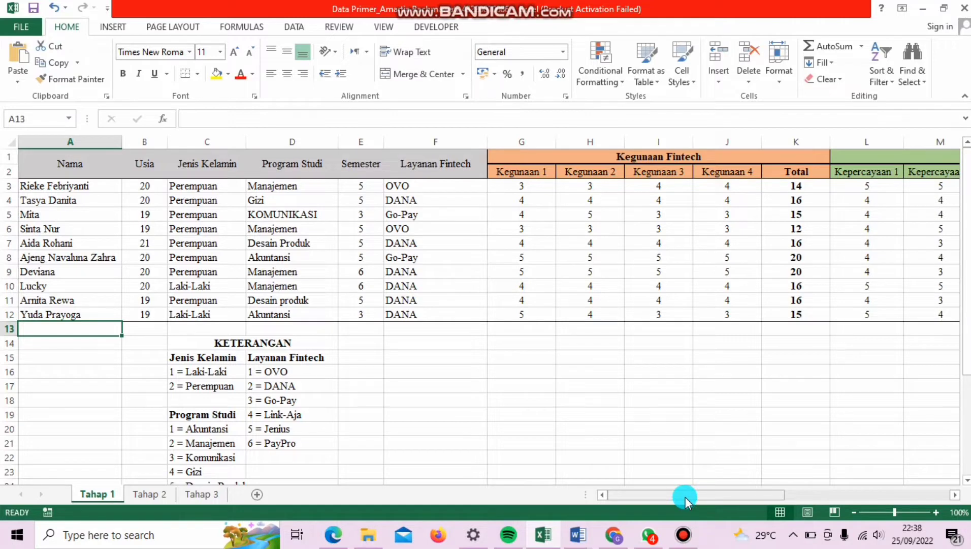
drag(685, 497, 783, 511)
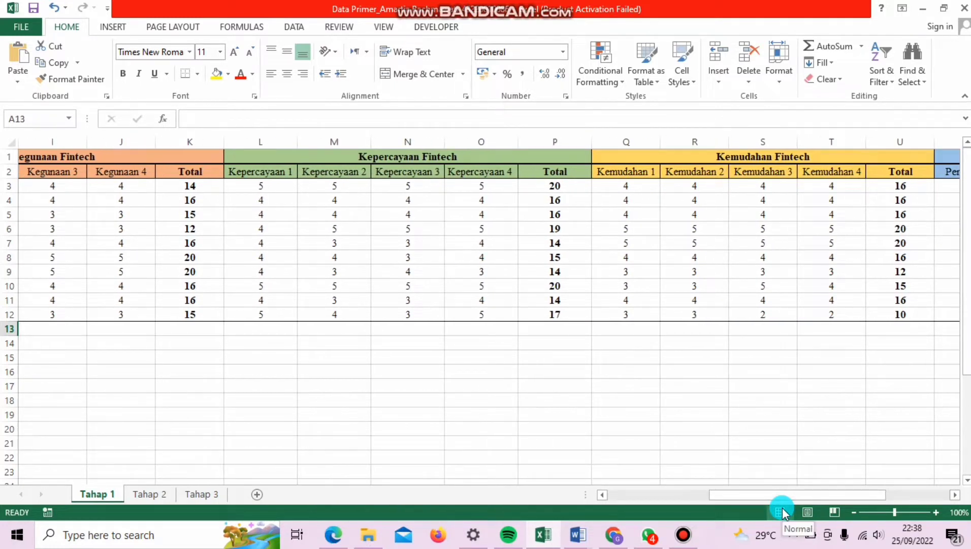
drag(782, 498, 831, 498)
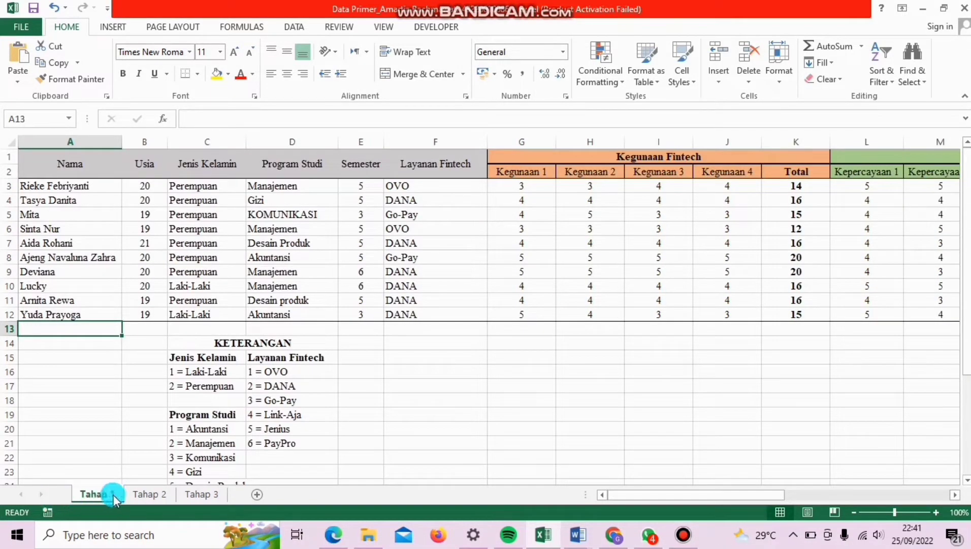
click(146, 493)
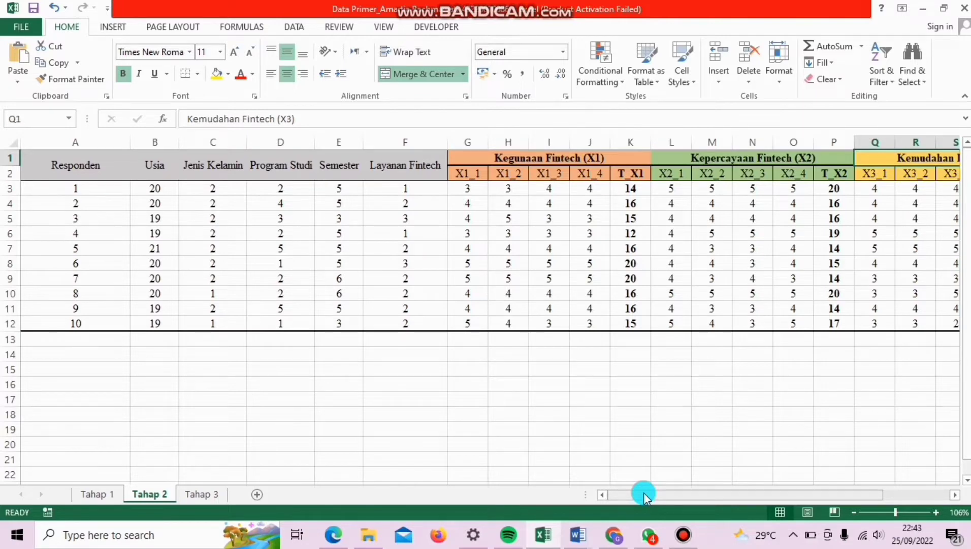
drag(644, 492, 738, 492)
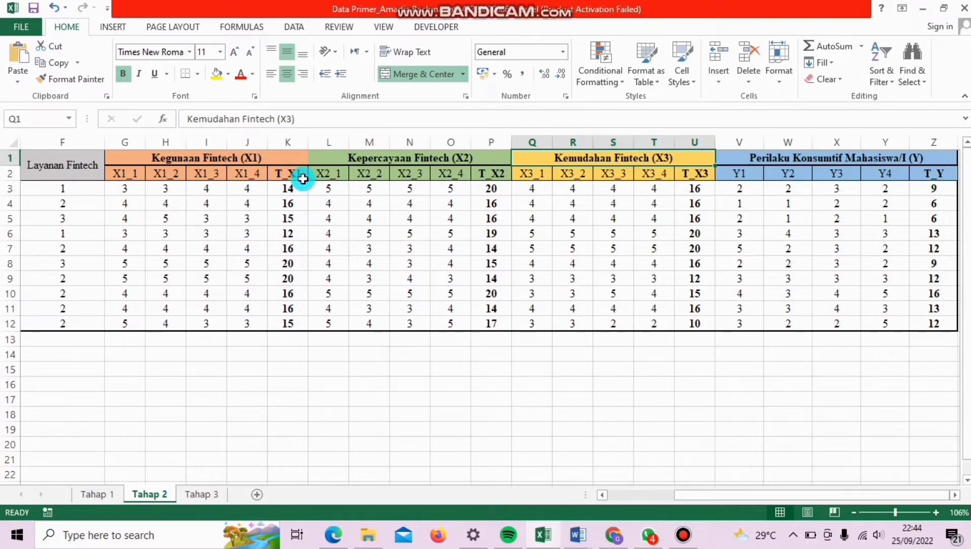
click(290, 158)
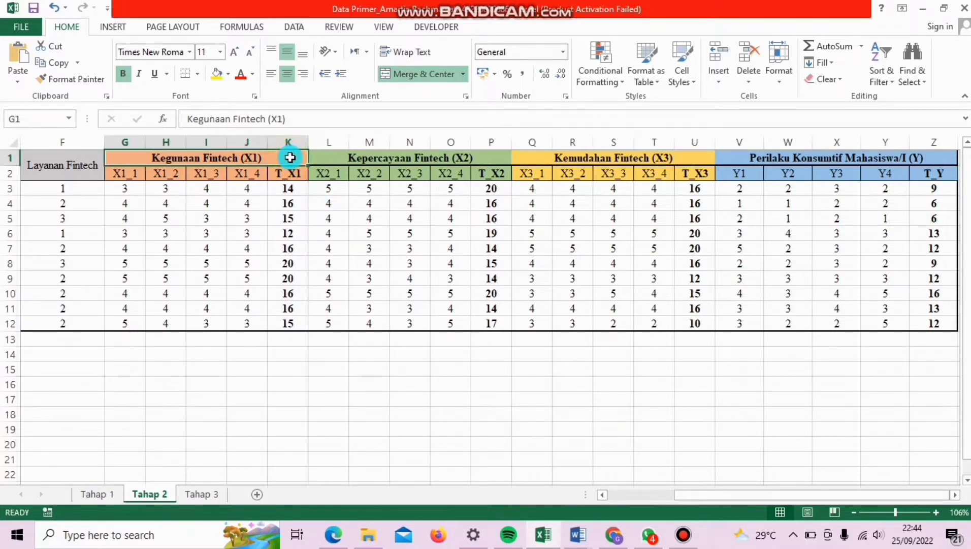
click(488, 158)
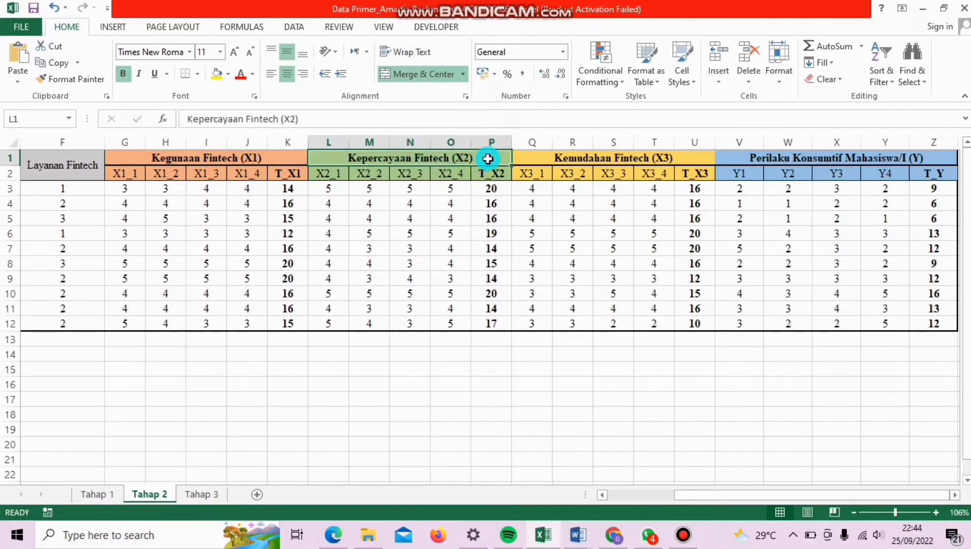
click(681, 157)
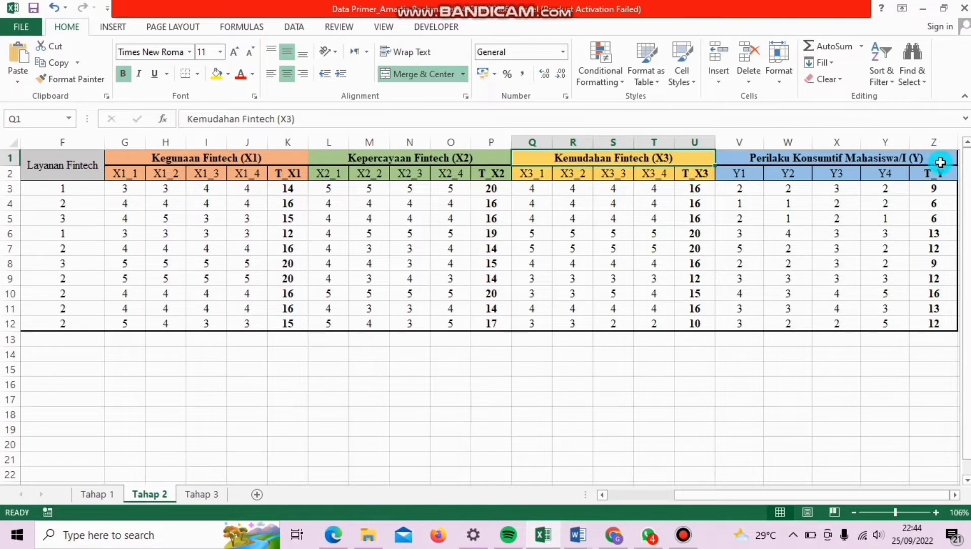
click(941, 163)
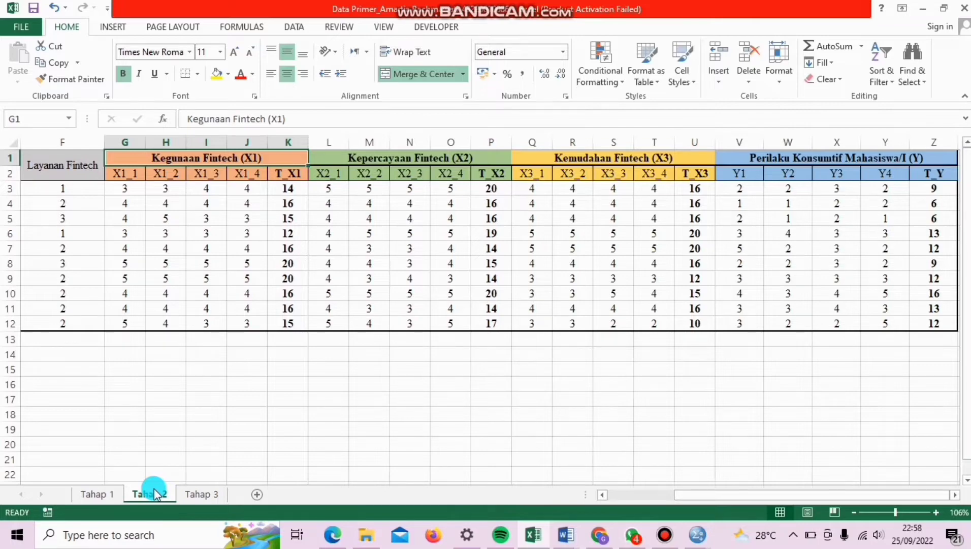
- Copy the values in columns X1.1 through T.X1 for all ten respondents from sheet Tahap 3, without the headers
click(195, 495)
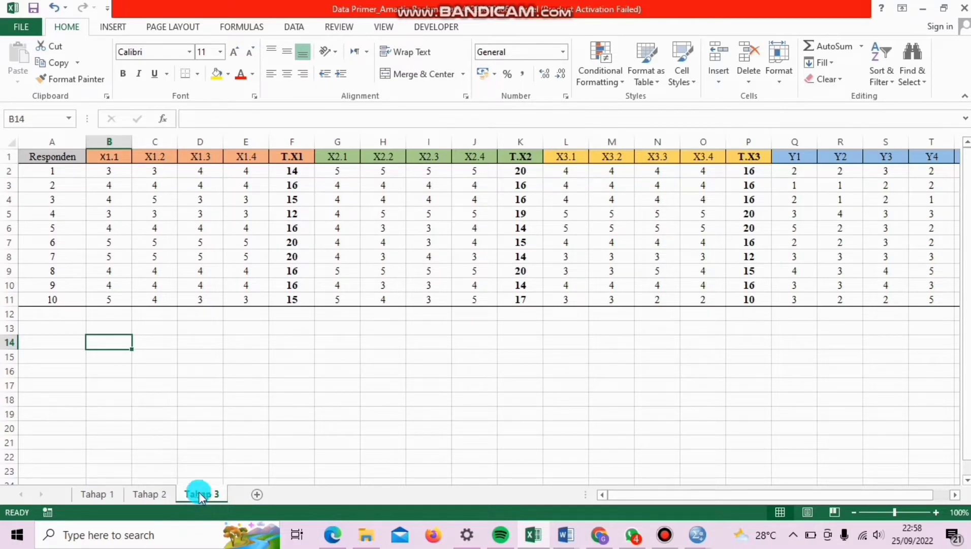
click(290, 161)
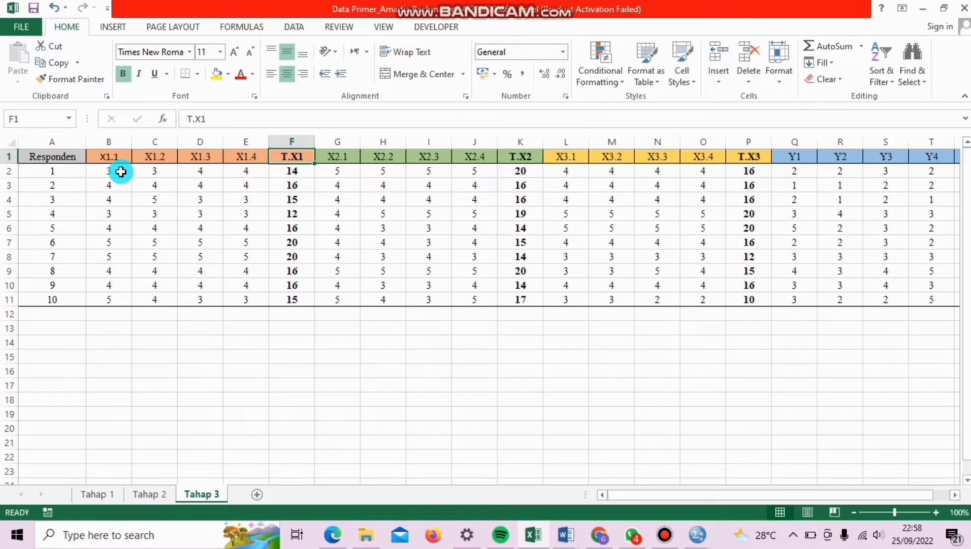
drag(121, 171, 283, 296)
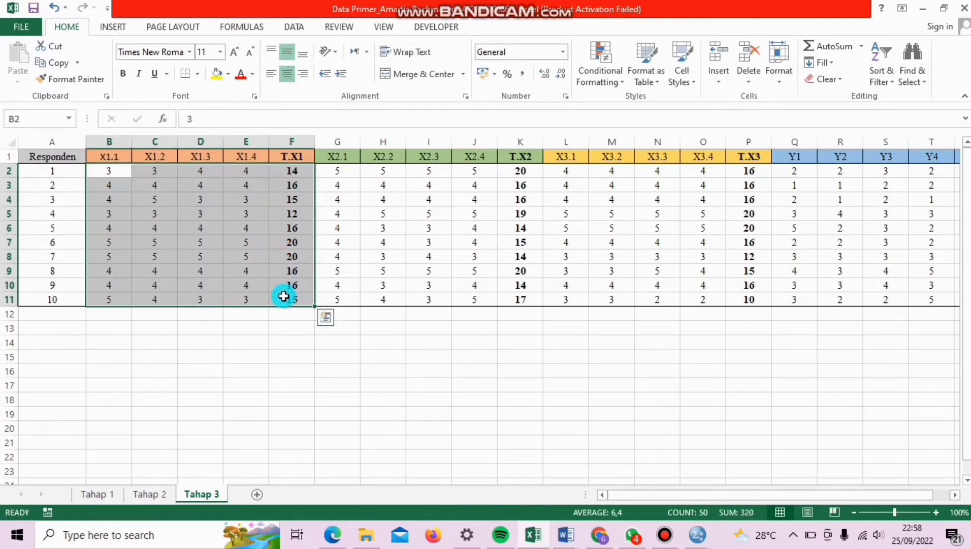
key(ctrl+c)
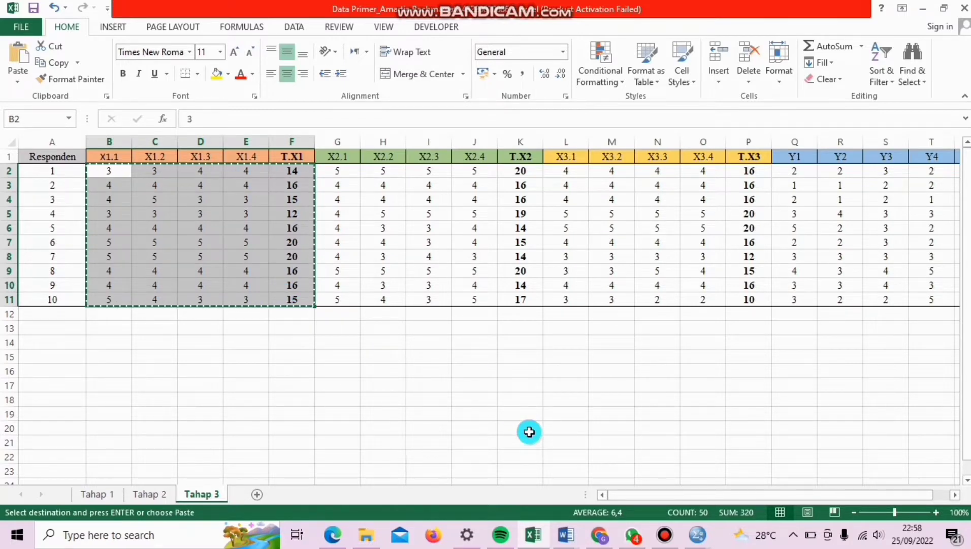
- Switch to the empty SPSS dataset and paste the copied scores starting at row 1 of the first column
mouse_move(697, 534)
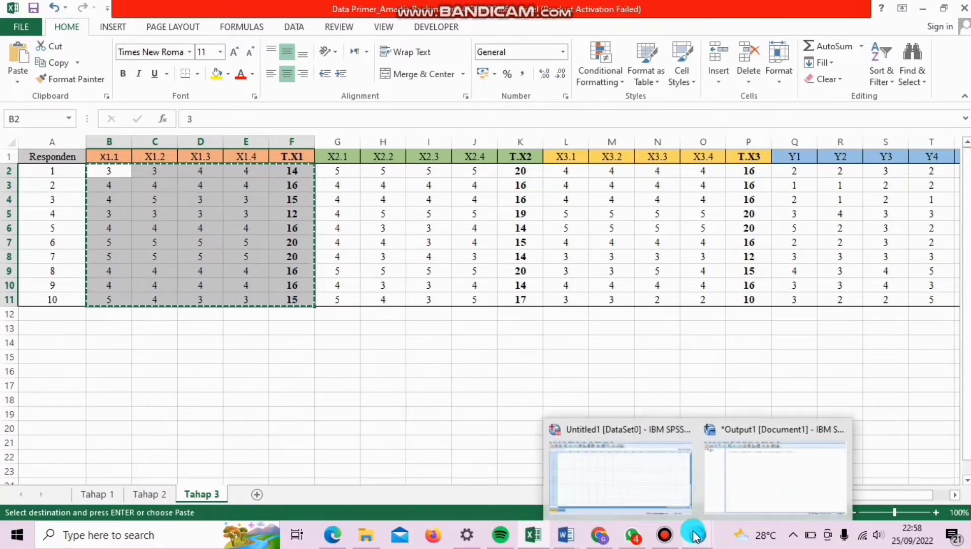
click(619, 472)
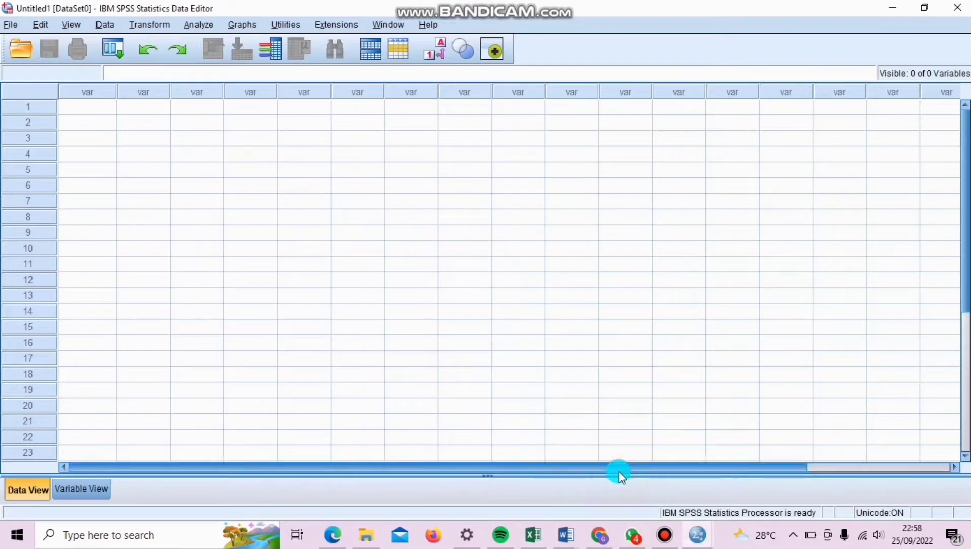
click(90, 110)
right_click(90, 110)
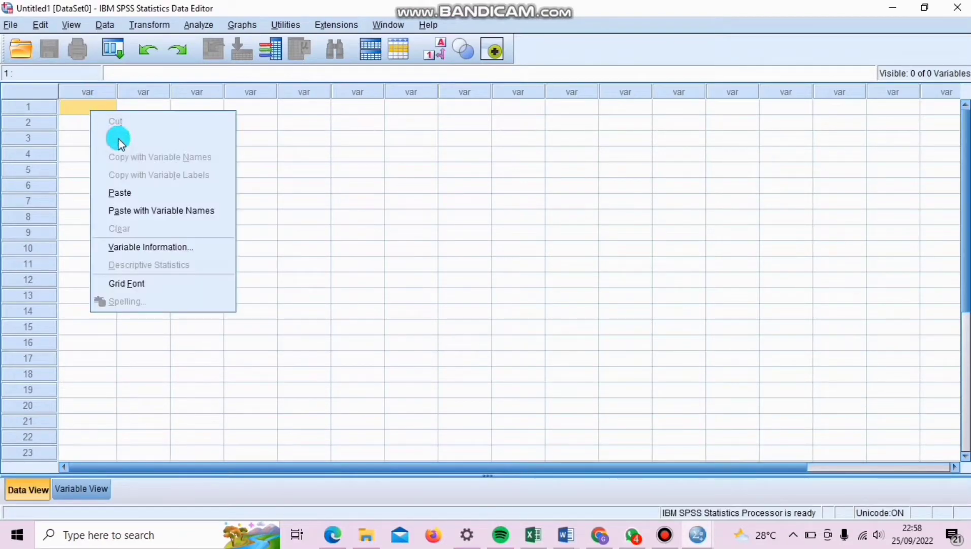
click(126, 193)
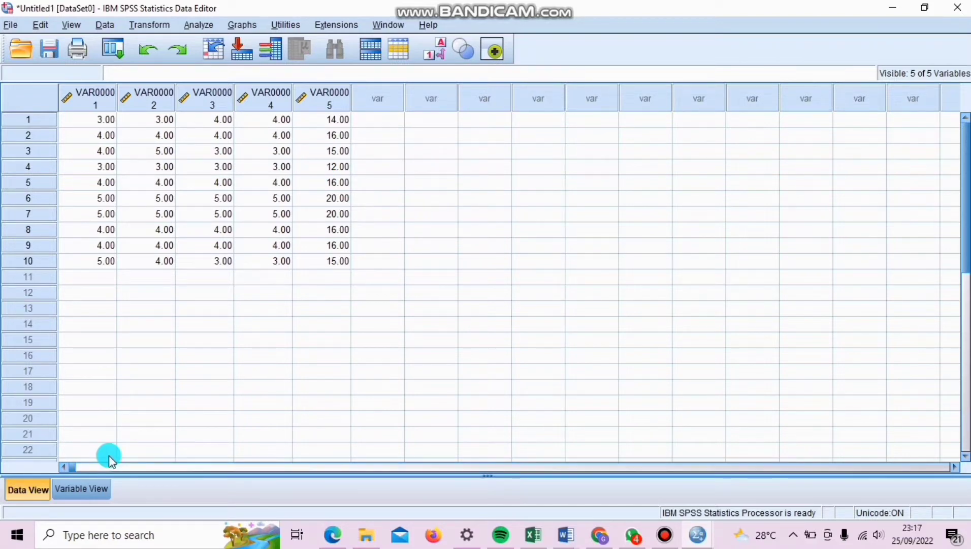
- Rename the first three variables in the variable definitions as X1_1, X1_2 and X1_3
click(77, 494)
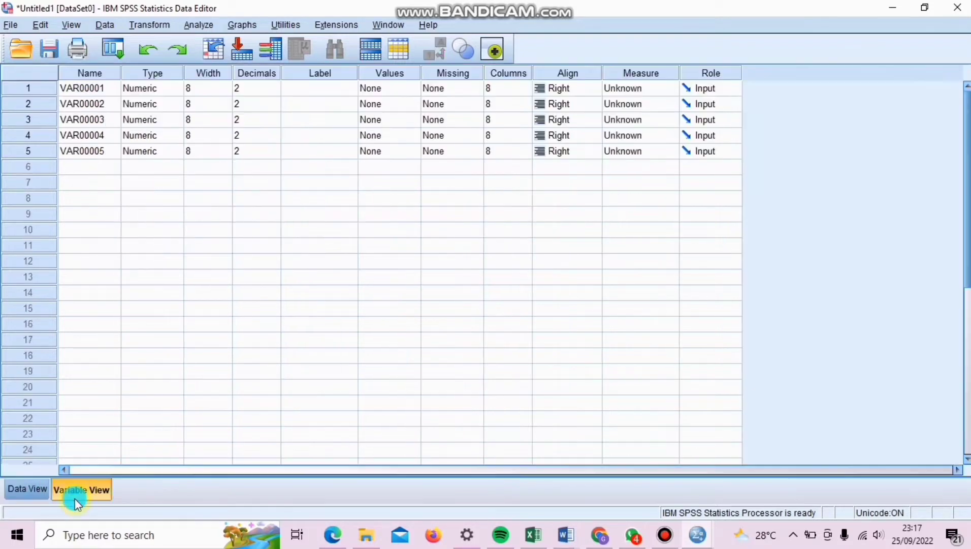
click(112, 84)
text(X1_1)
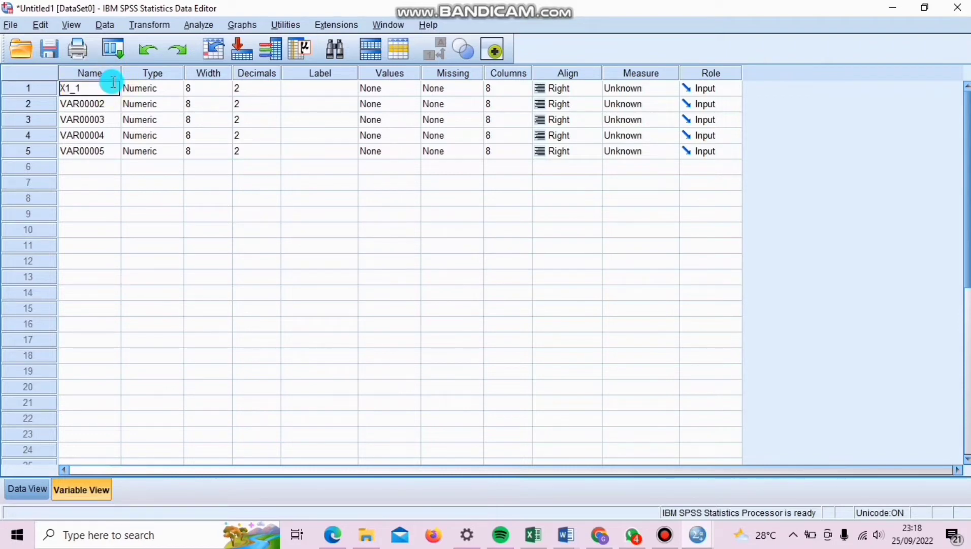
key(Return)
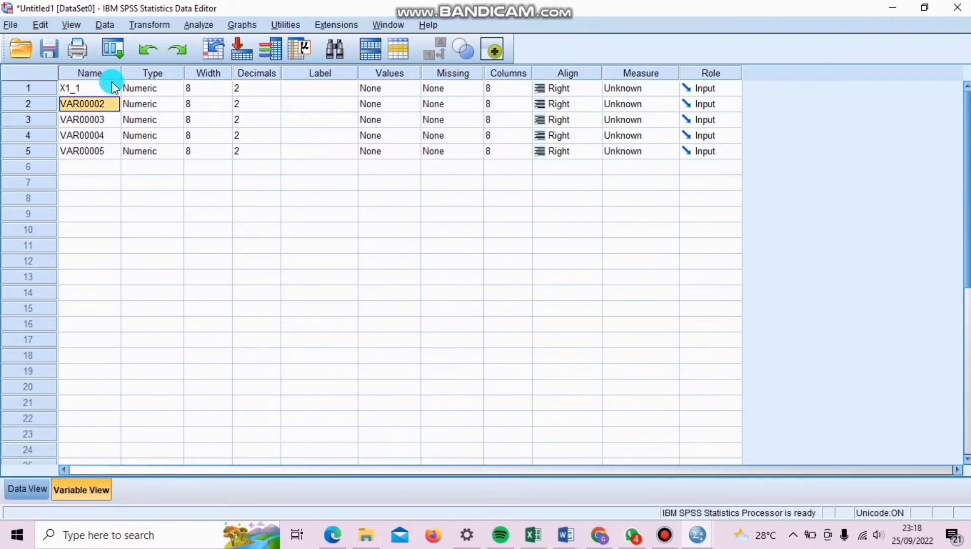
text(X1)
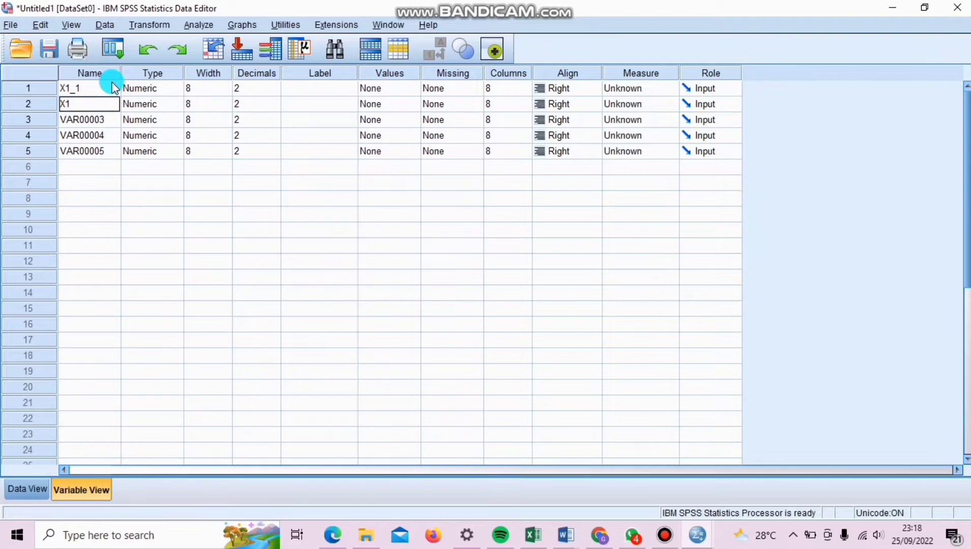
text(_2)
key(Return)
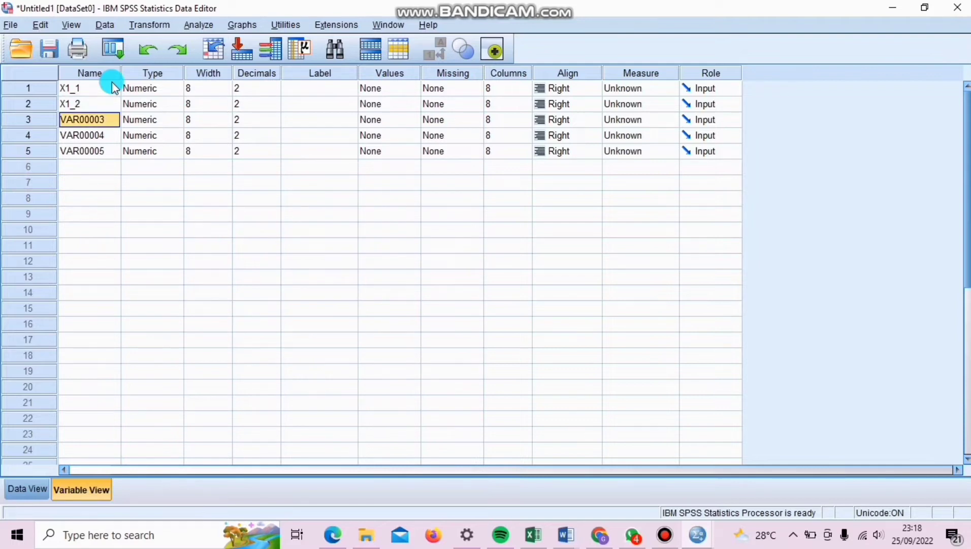
text(X1)
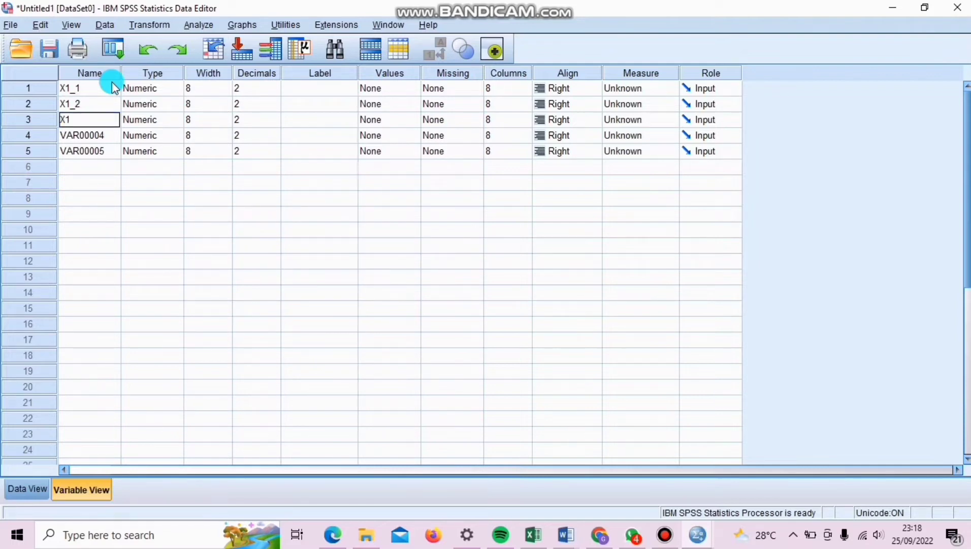
text(_3)
key(Return)
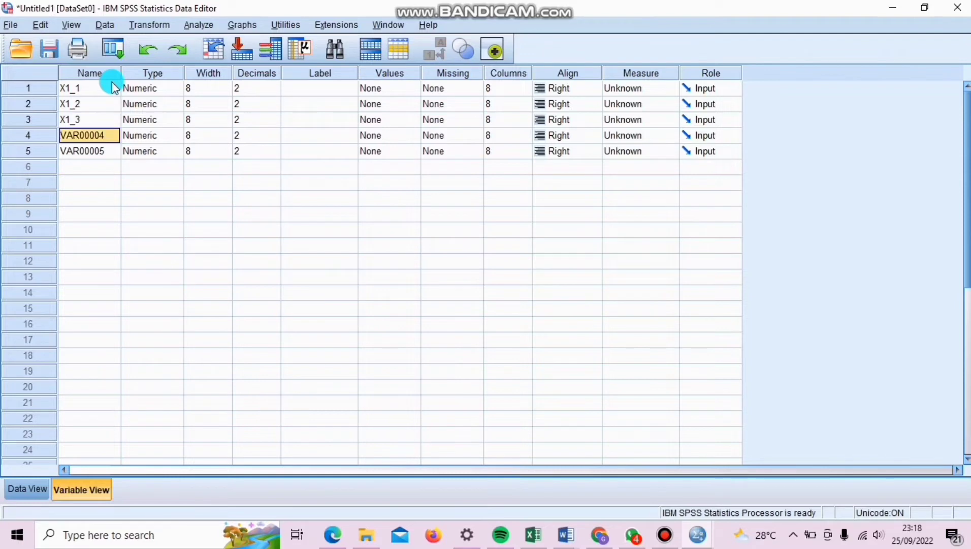
- Rename the fourth variable as X1_4 and the fifth as T_X1, and check the column names in the data view
text(X1)
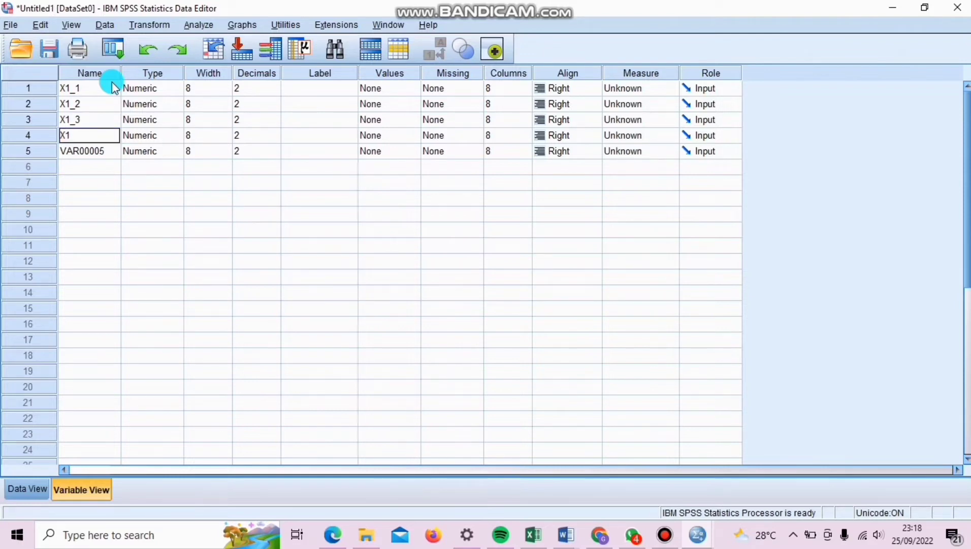
text(_4)
key(Return)
text(T)
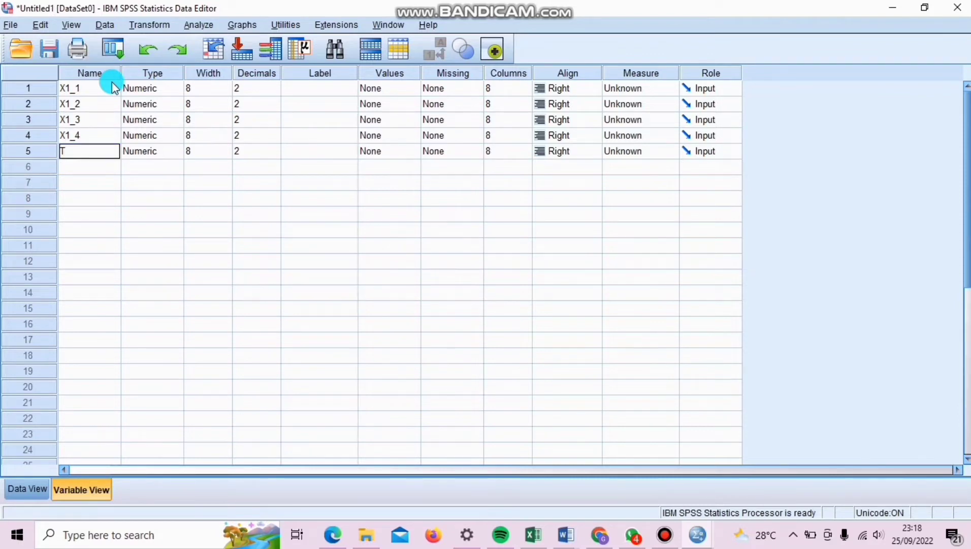
text(_X)
text(1)
key(Return)
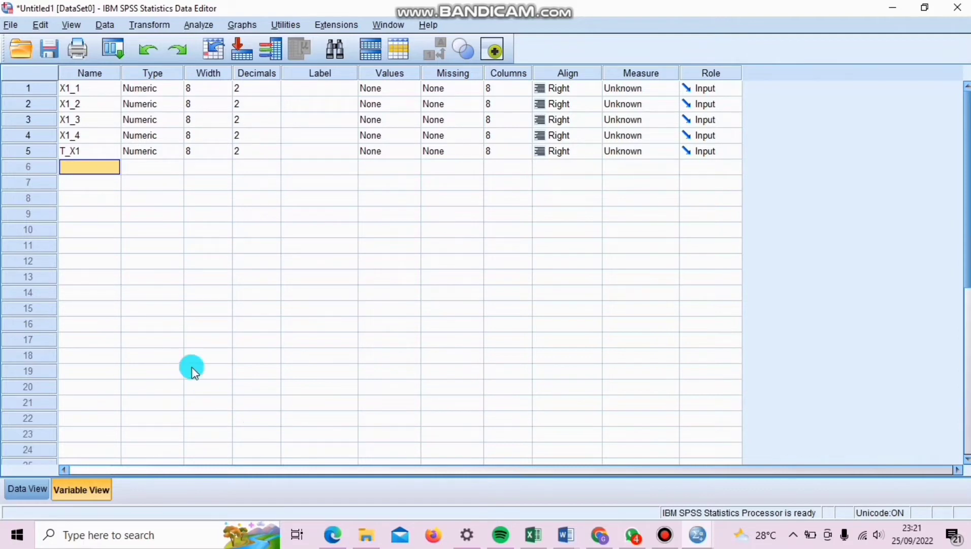
click(35, 482)
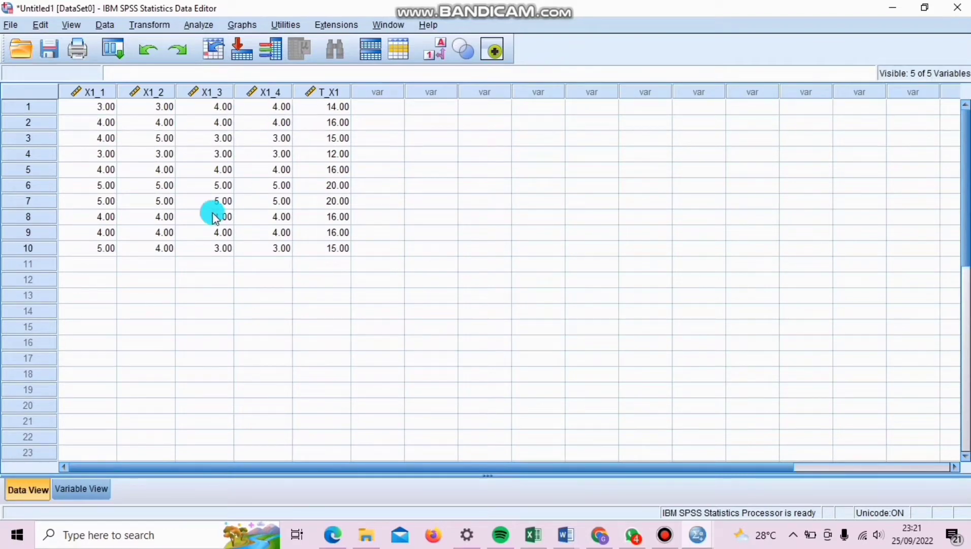
- Set the measurement level of all five variables, X1_1 through T_X1, to Ordinal and return to the data view
click(86, 490)
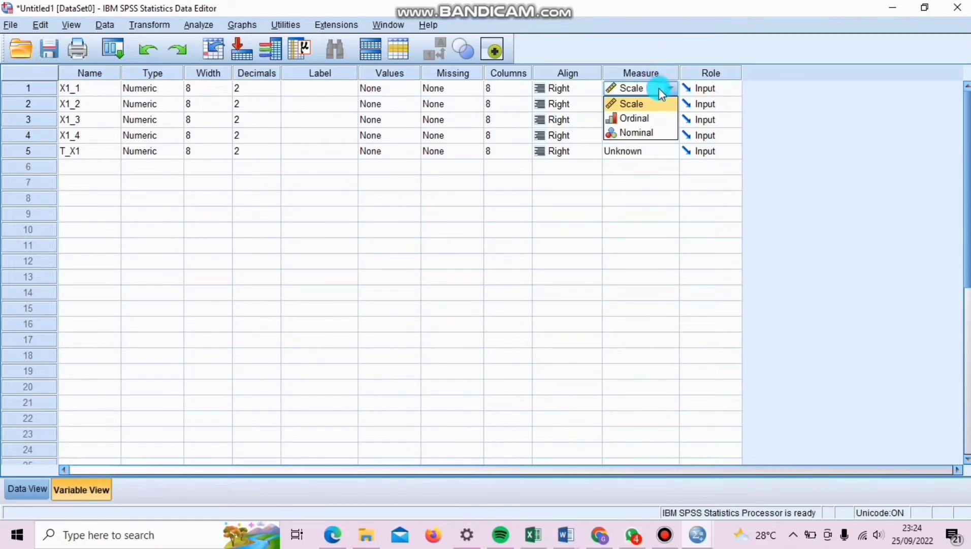
click(645, 119)
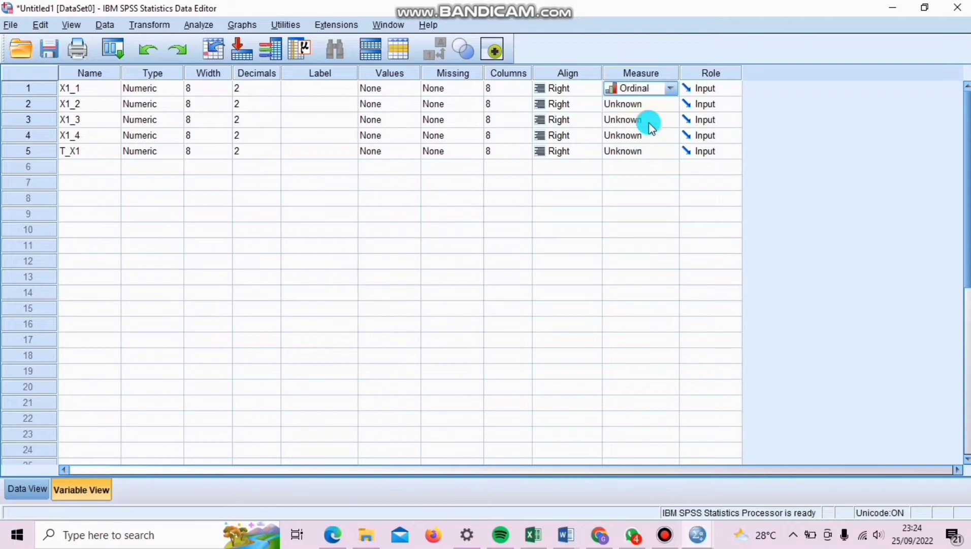
click(642, 103)
click(641, 134)
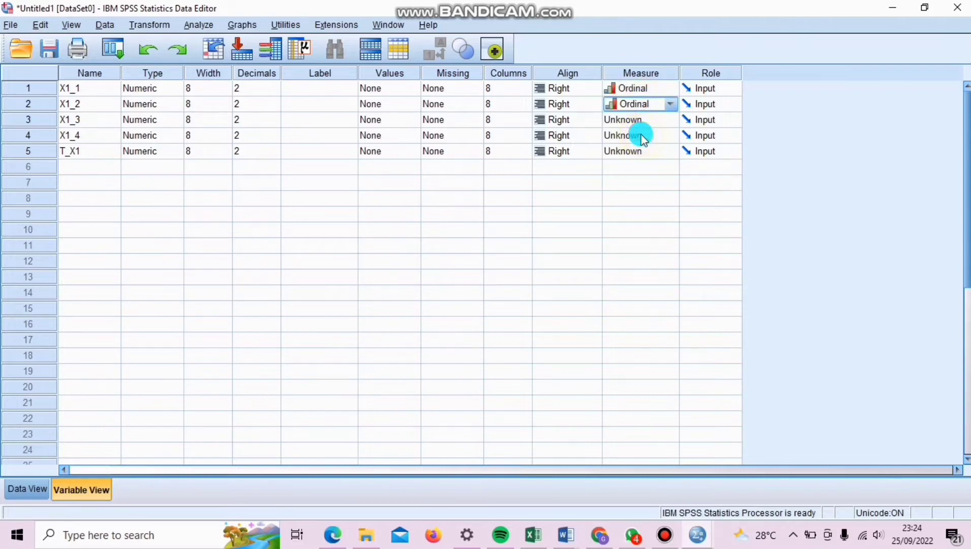
click(641, 127)
click(640, 147)
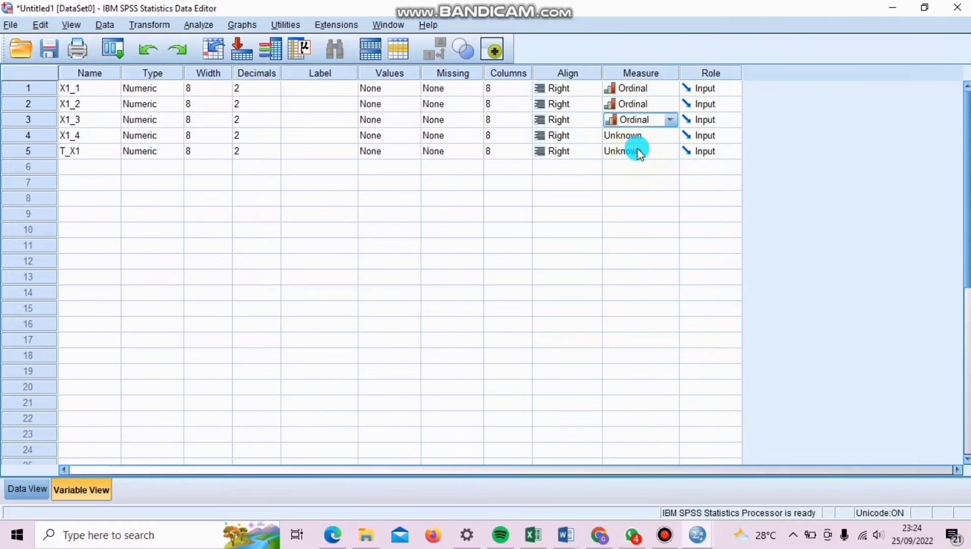
click(639, 141)
click(639, 162)
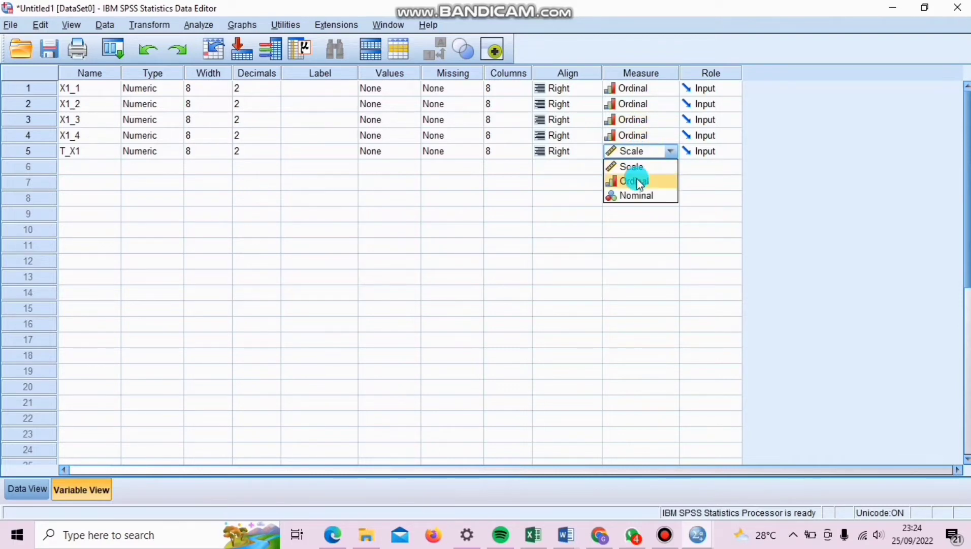
click(637, 181)
click(99, 489)
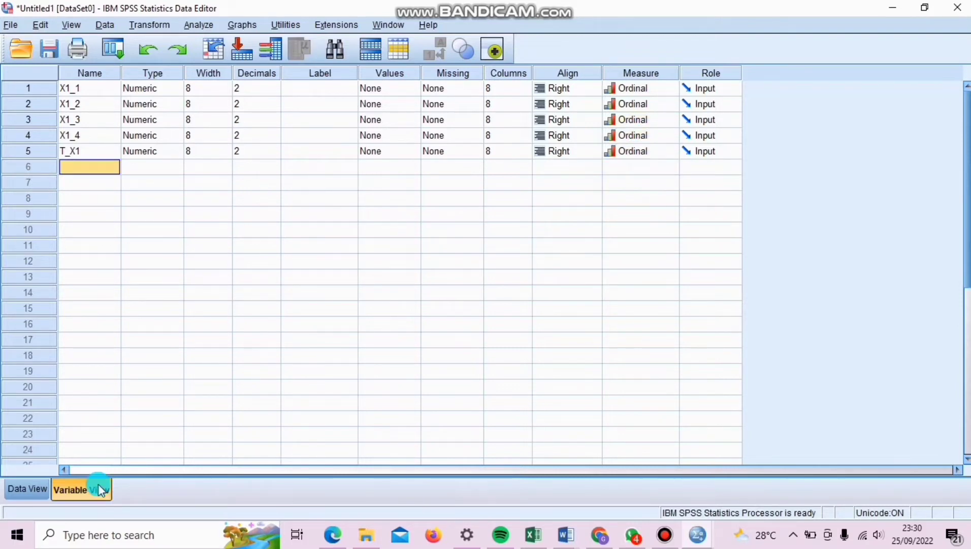
click(36, 496)
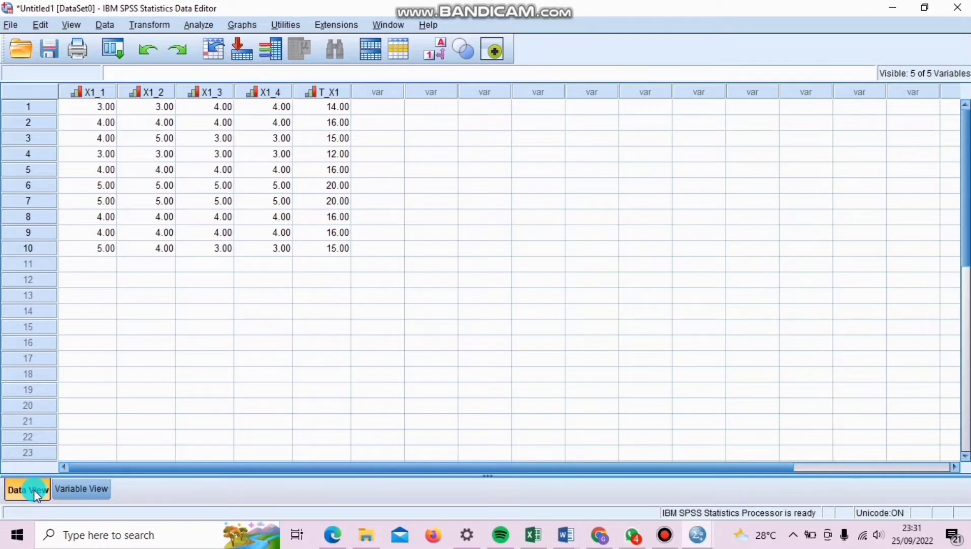
- Set up a bivariate correlation with all five variables, X1_1 through T_X1, as the analysis variables
click(196, 27)
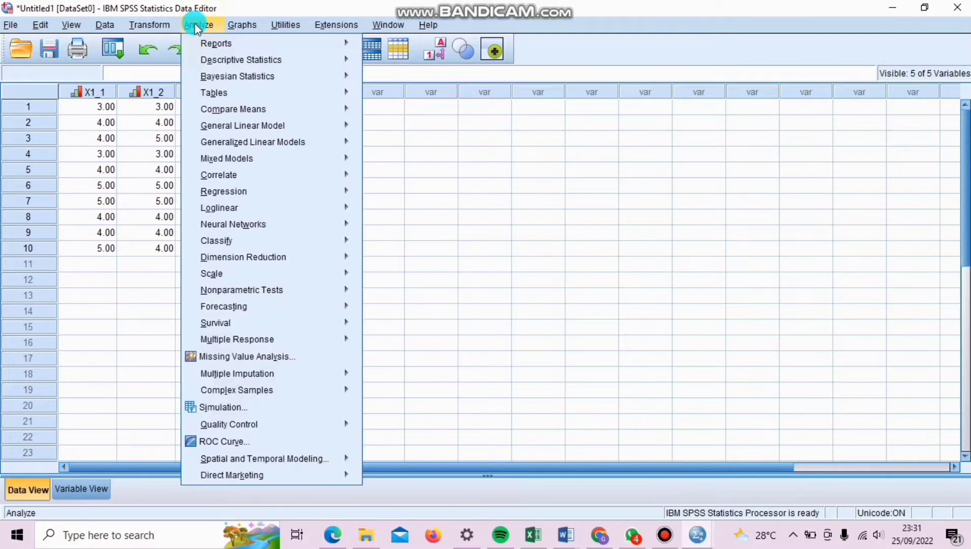
mouse_move(304, 176)
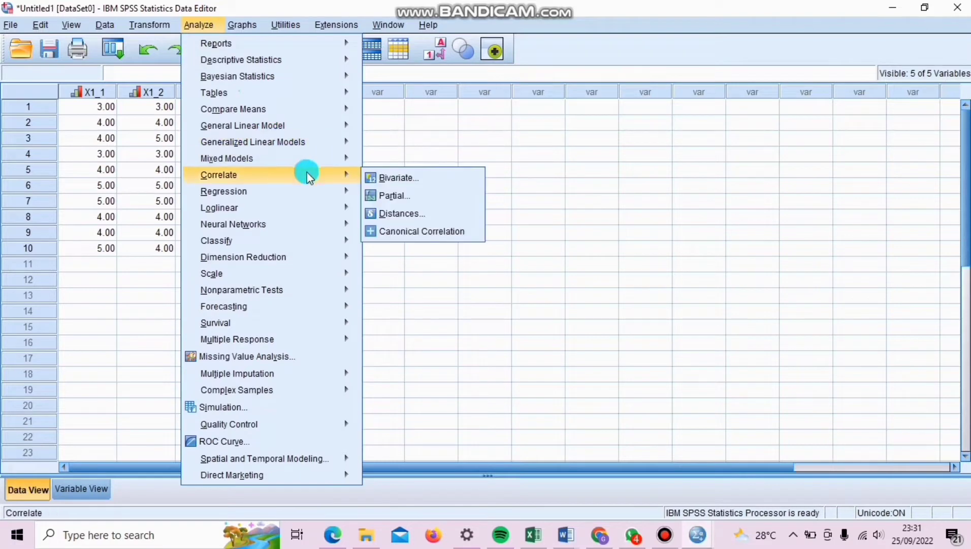
click(387, 180)
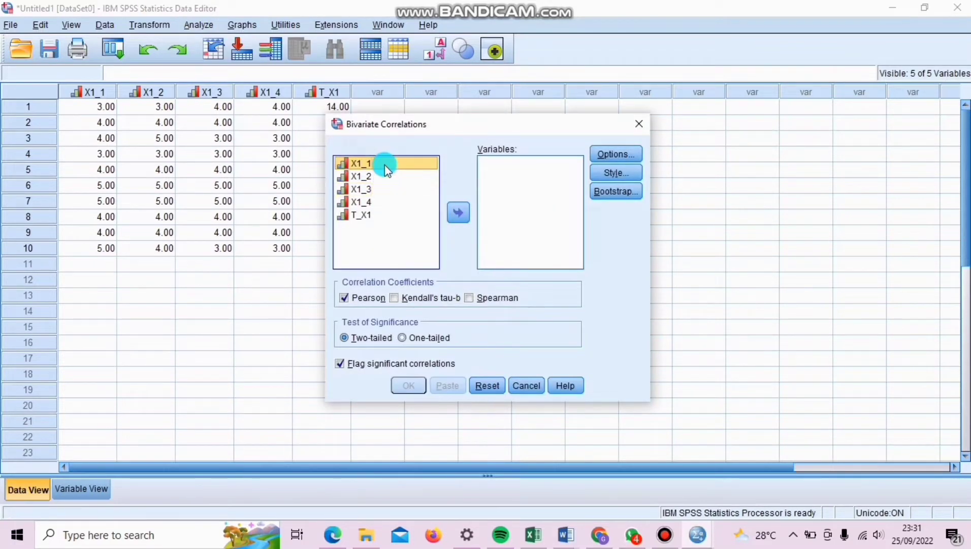
key(shift+End)
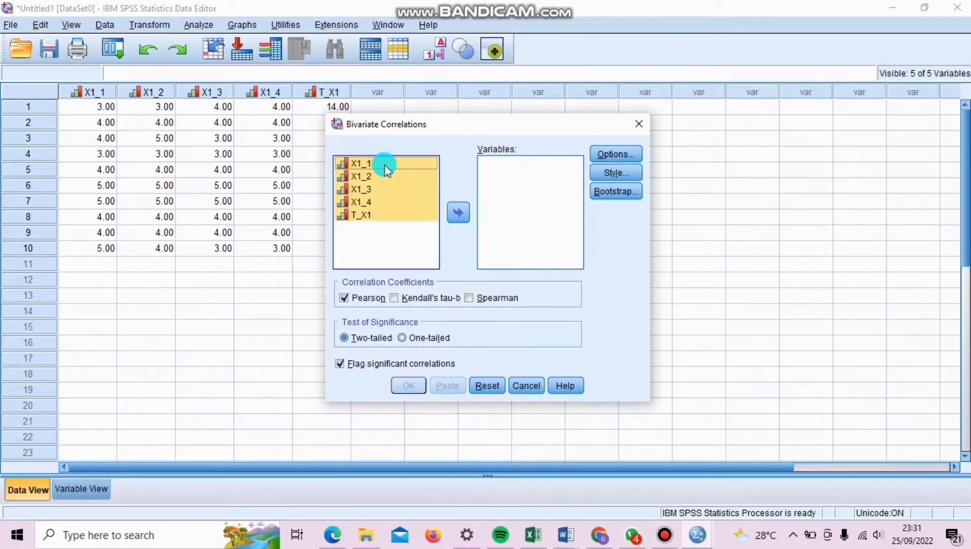
click(457, 212)
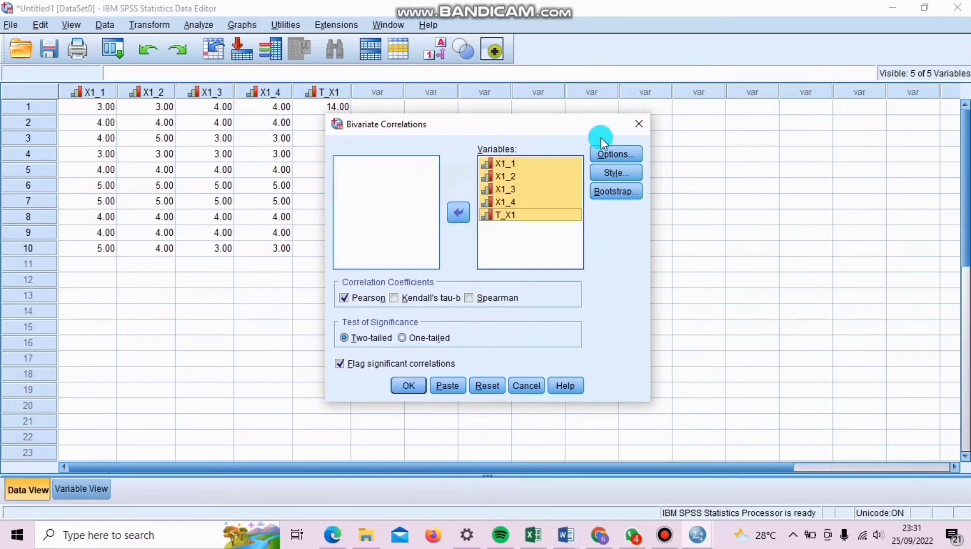
- Set the correlation's missing-value option to exclude cases pairwise, without any extra statistics
click(615, 154)
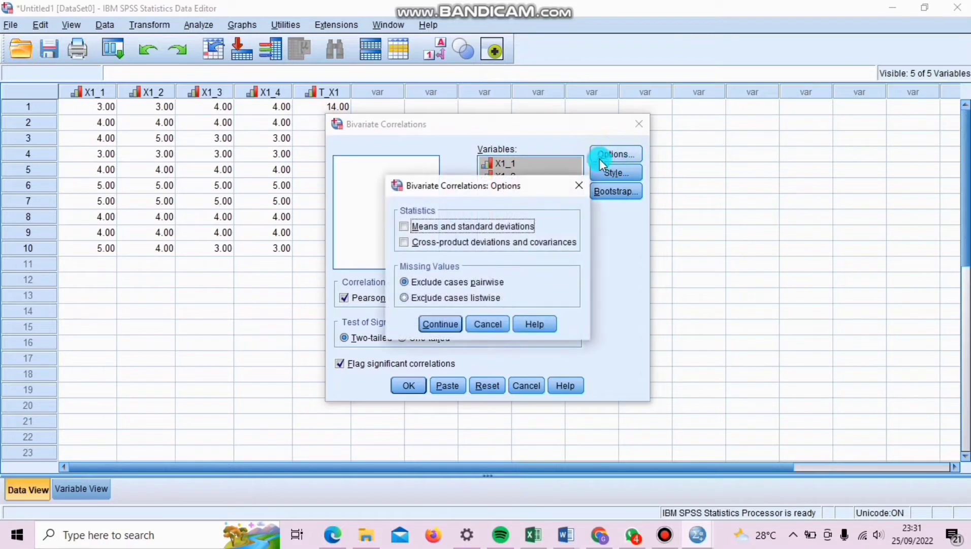
click(491, 285)
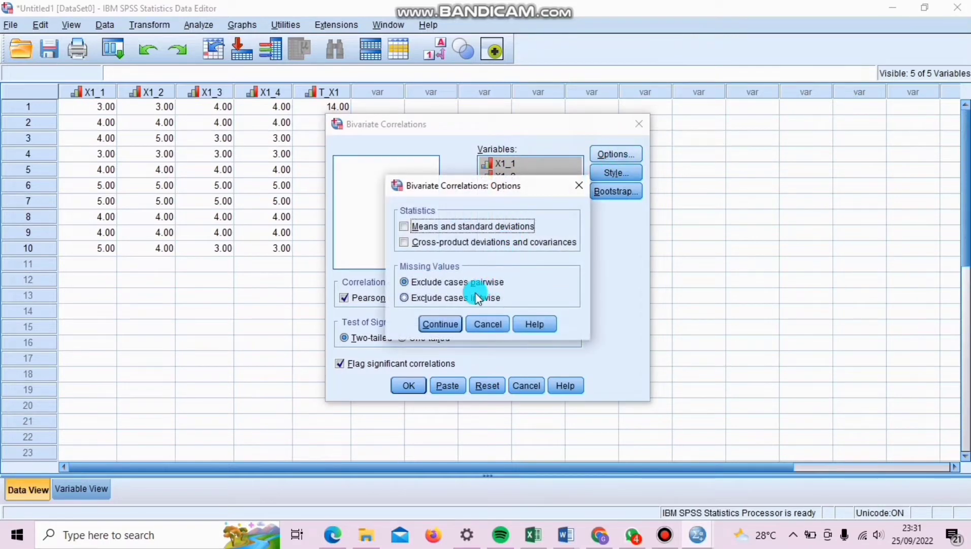
click(450, 325)
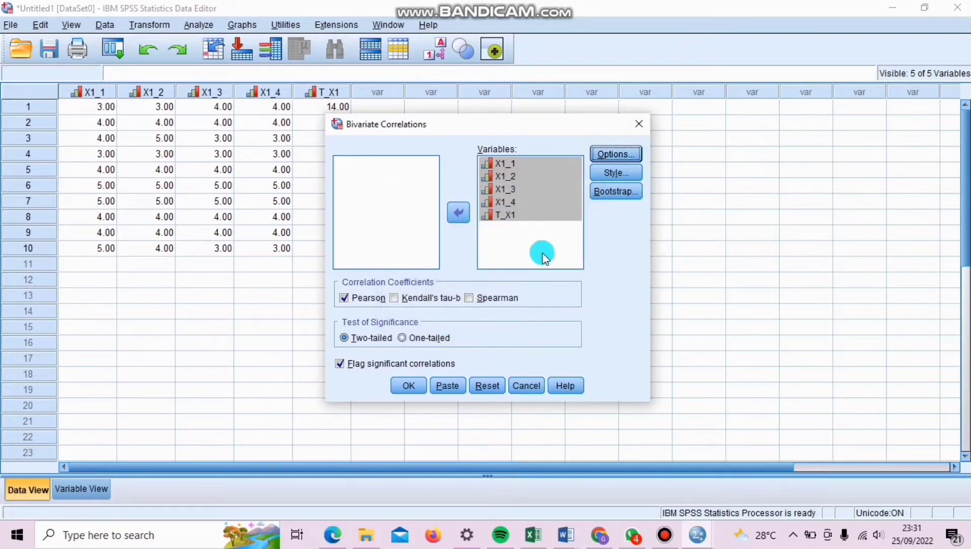
- Check the table style and bootstrap settings, and run the two-tailed Pearson correlation with significant correlations flagged
click(605, 177)
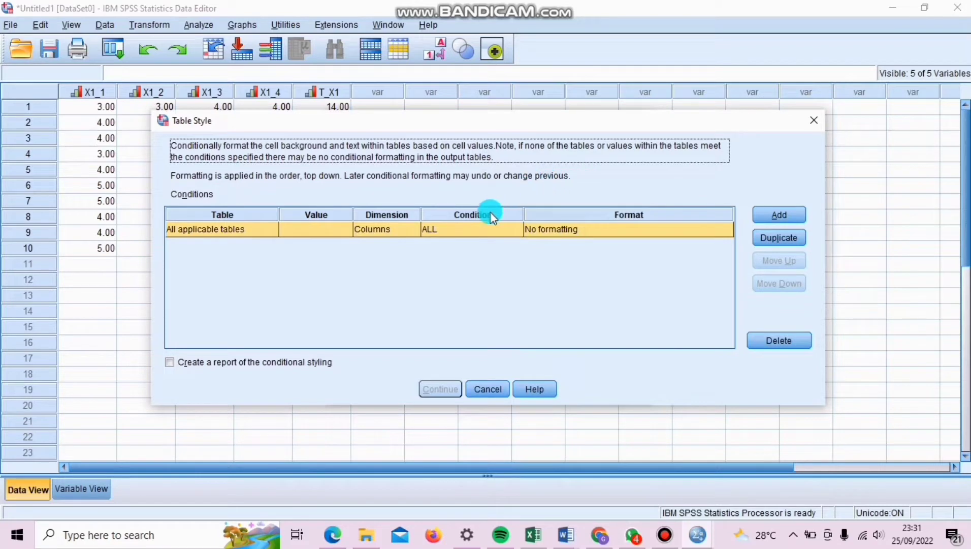
click(498, 384)
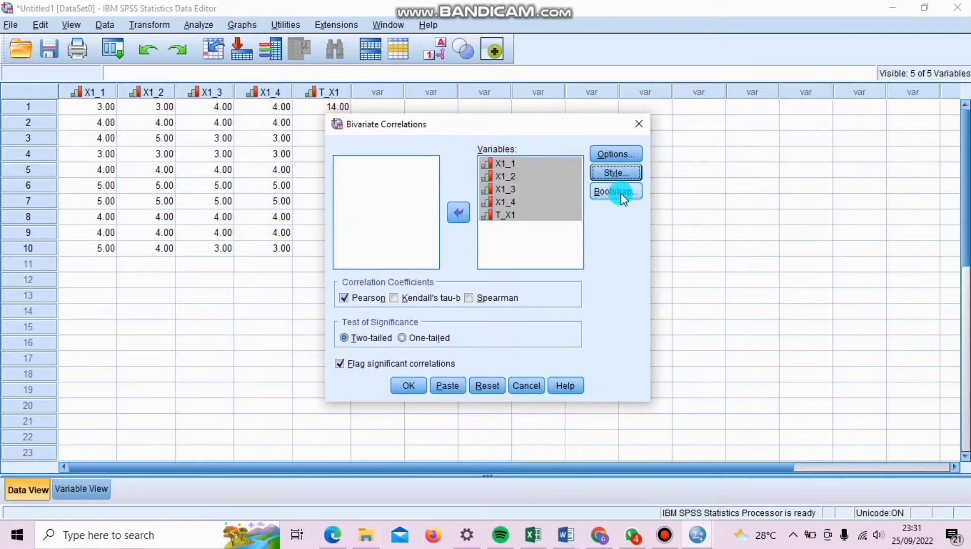
click(617, 191)
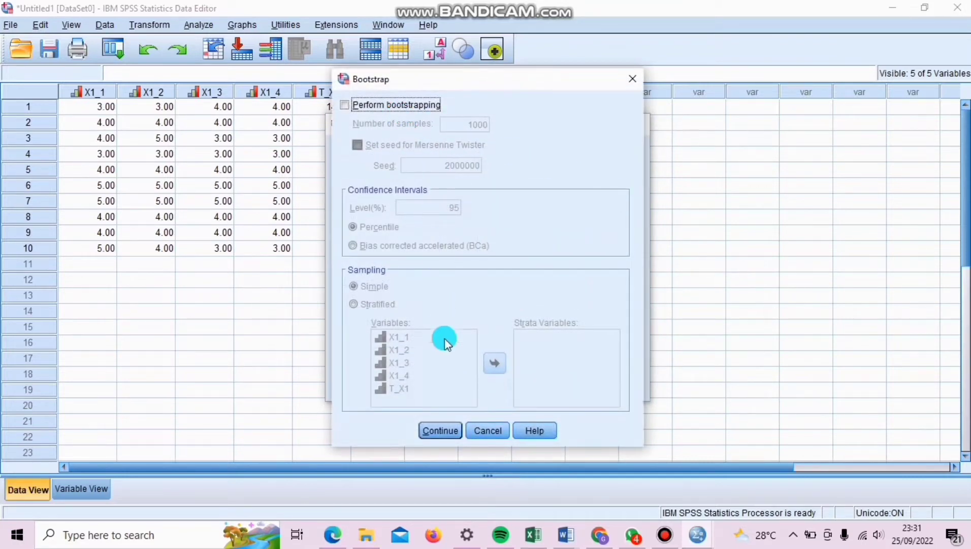
click(445, 430)
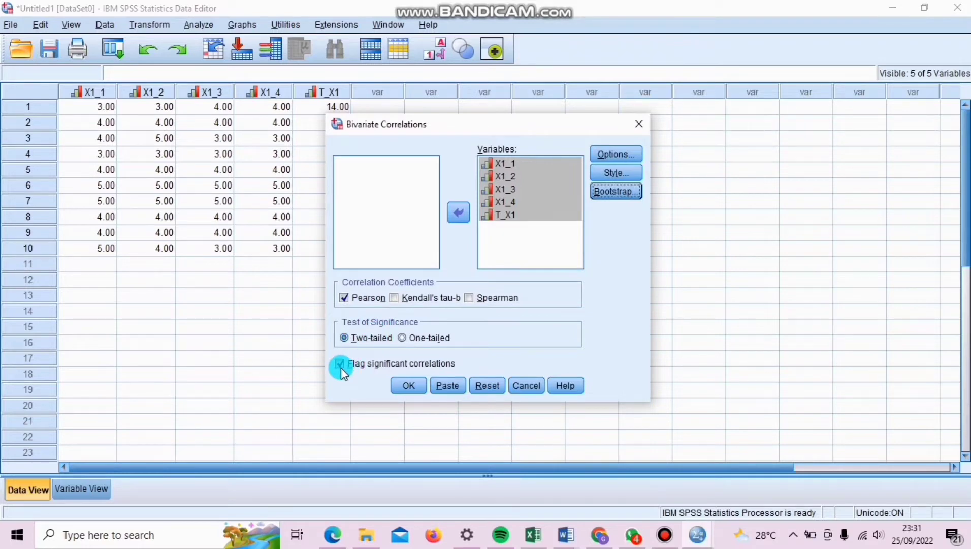
click(405, 385)
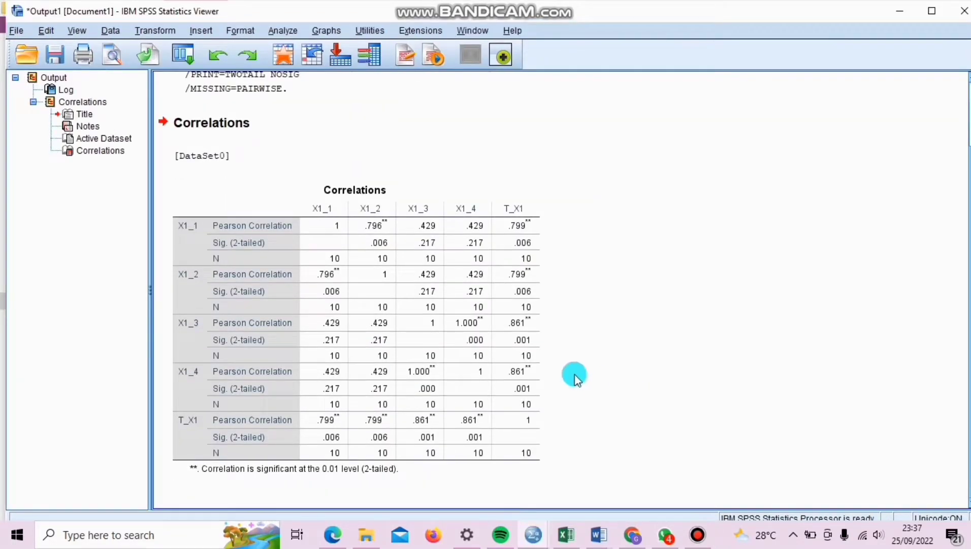
- Examine the Pearson correlations and significance values in the output table, comparing the output with the dataset
click(491, 366)
click(606, 344)
click(247, 257)
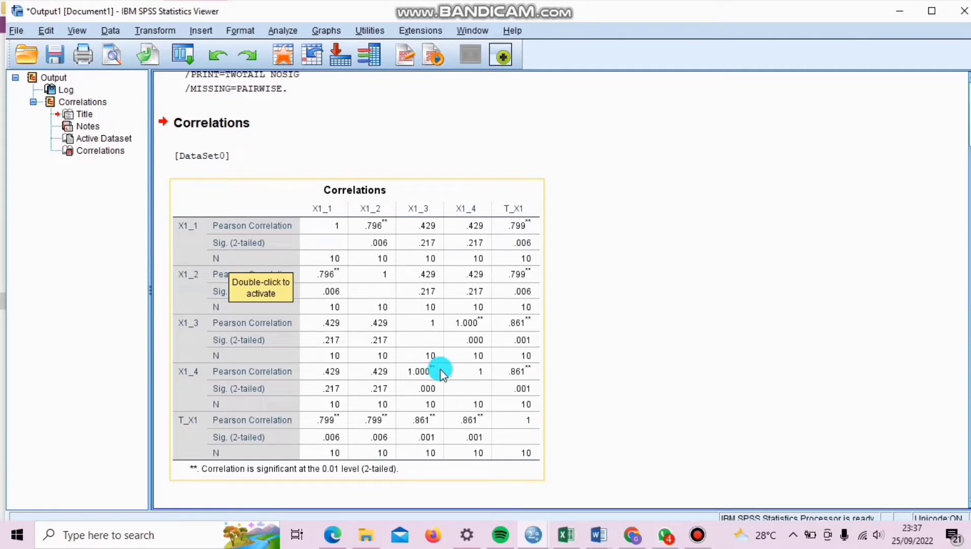
click(531, 498)
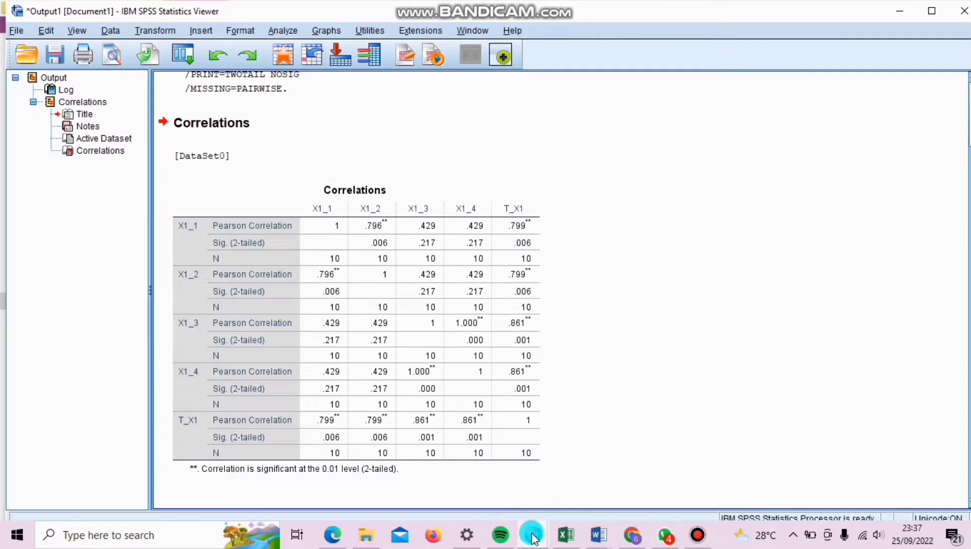
mouse_move(533, 534)
click(494, 490)
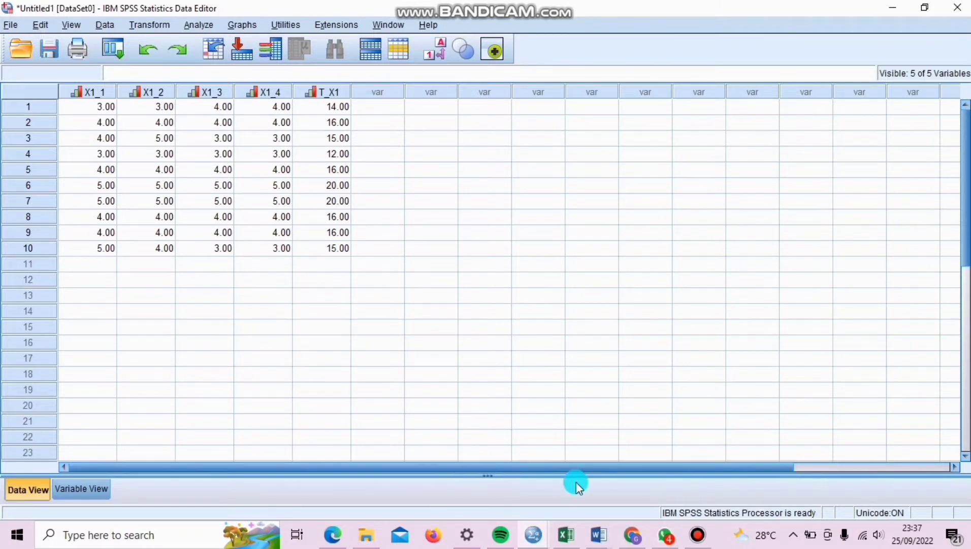
click(561, 489)
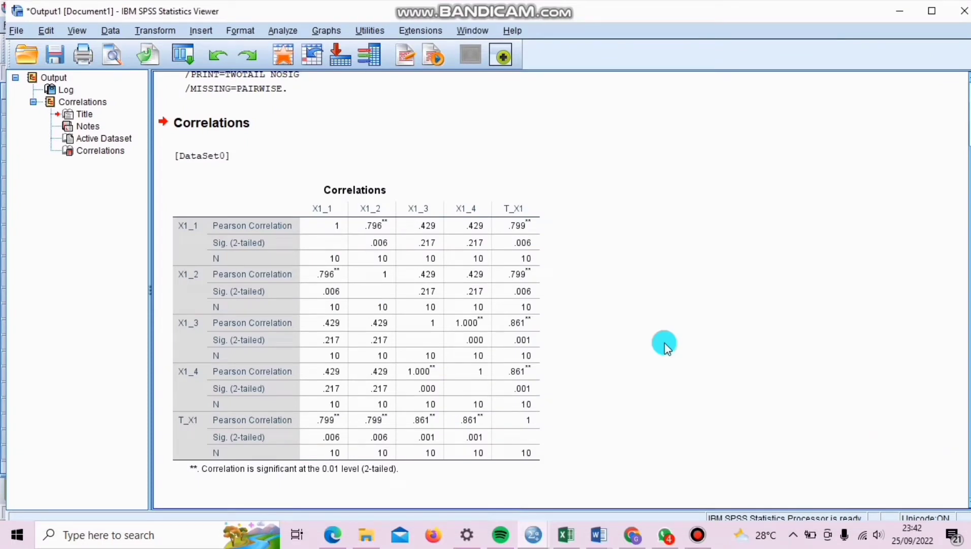
click(449, 335)
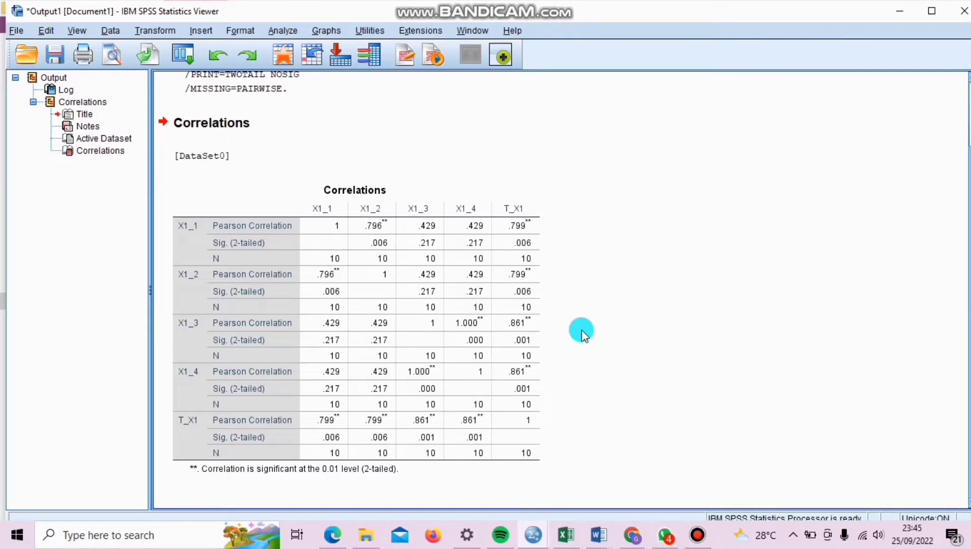
click(251, 240)
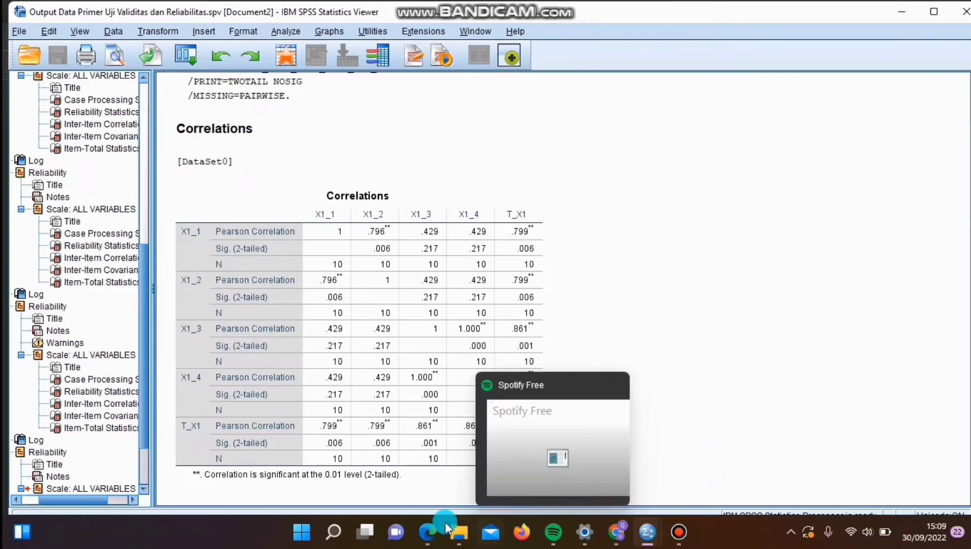
- Switch to the r-table PDF in Edge and look up the 5% critical value for N = 10
click(428, 532)
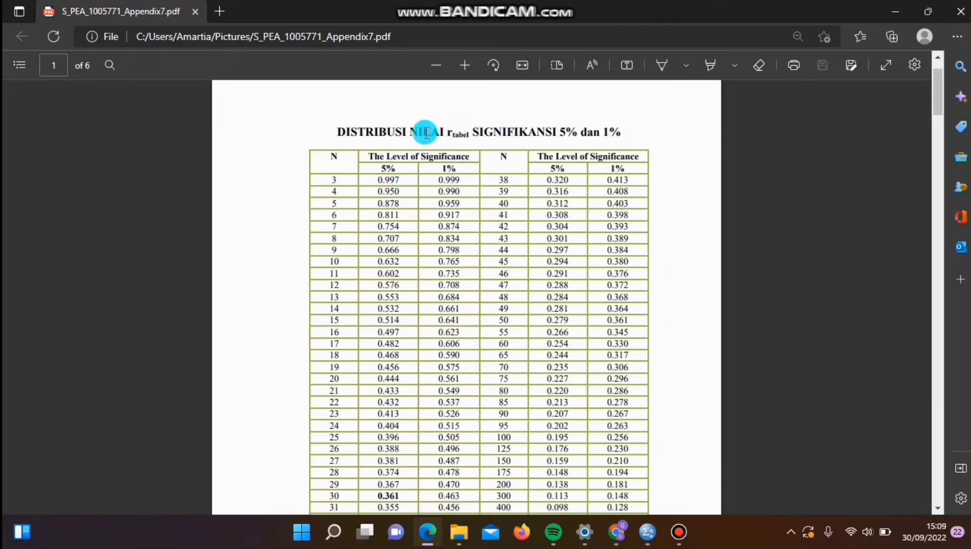
double_click(345, 262)
click(374, 262)
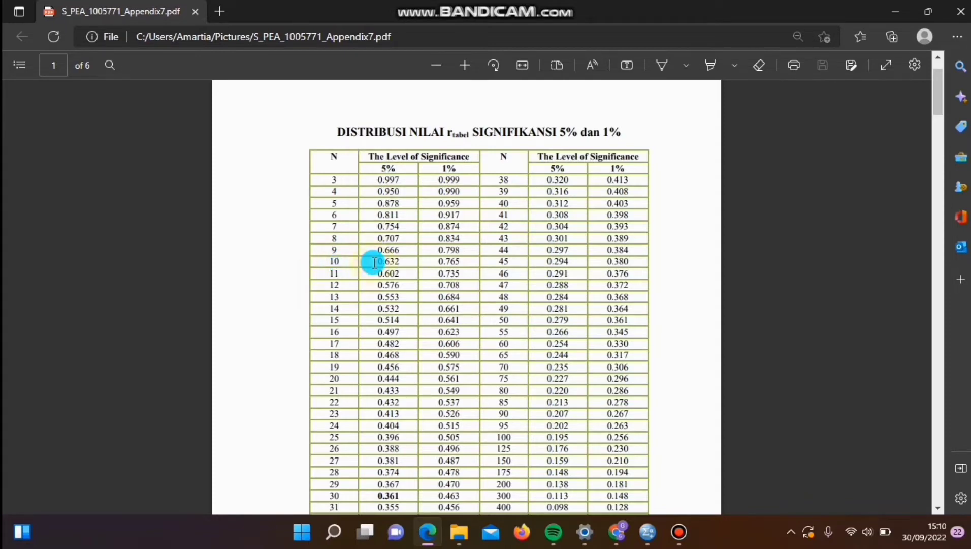
drag(373, 263, 404, 262)
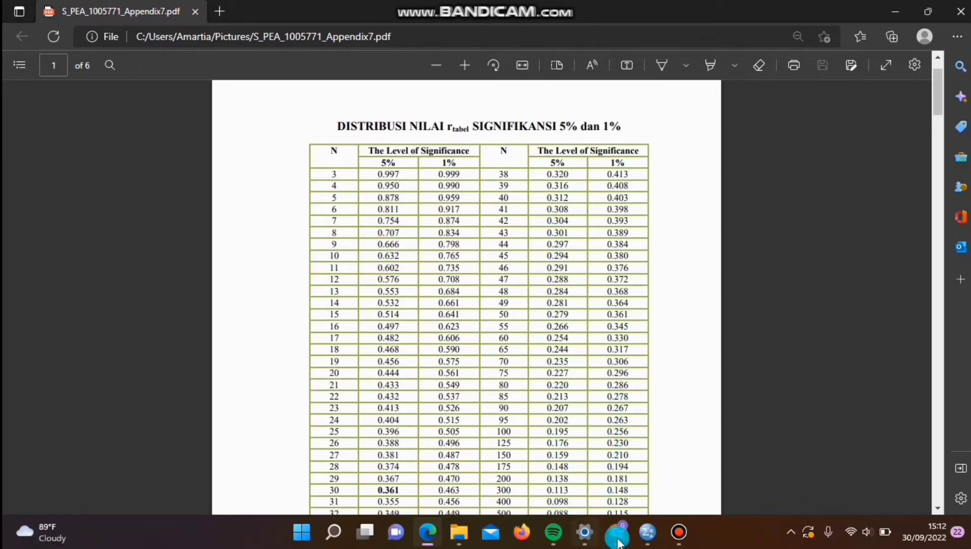
- Switch back to the SPSS output and examine each X1 item's correlation with T_X1 against the r-table value
click(647, 541)
click(697, 475)
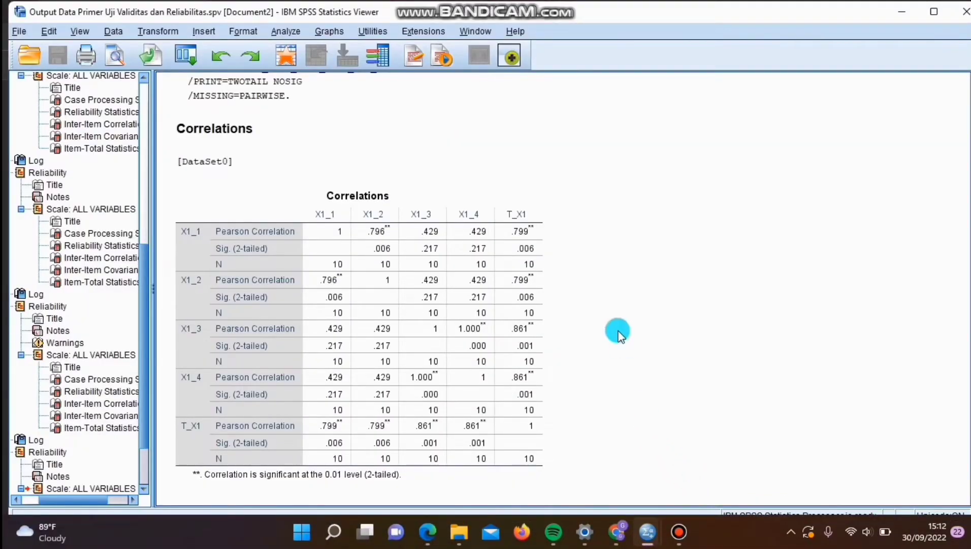
click(528, 229)
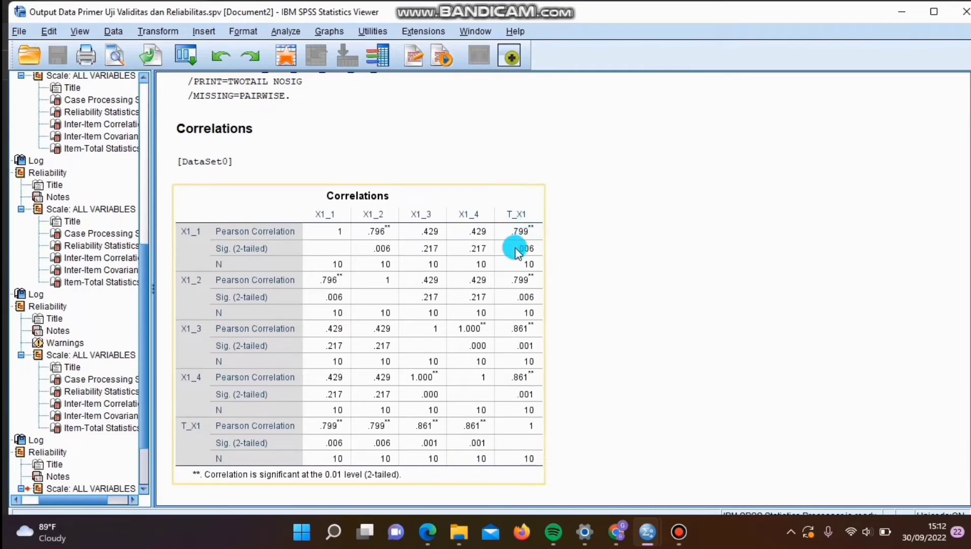
click(547, 238)
click(546, 238)
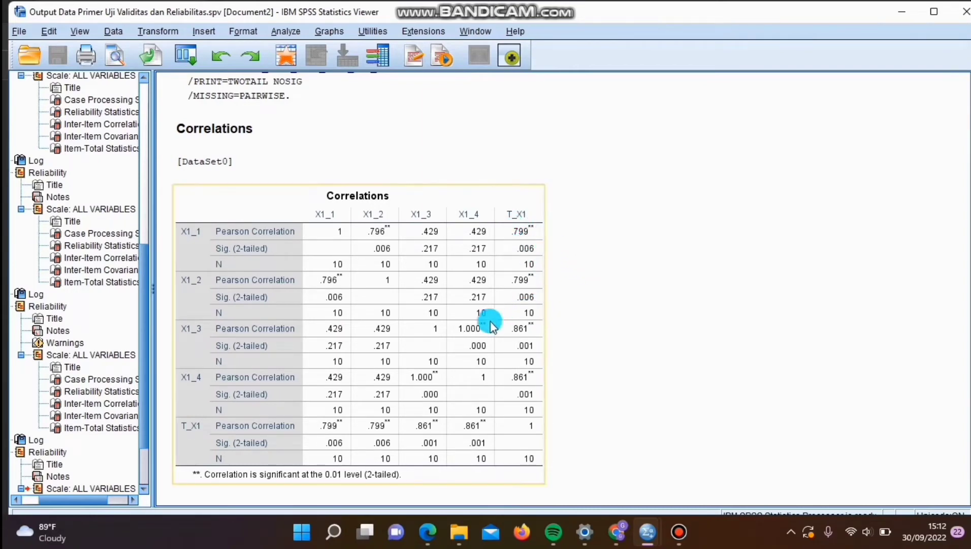
click(539, 314)
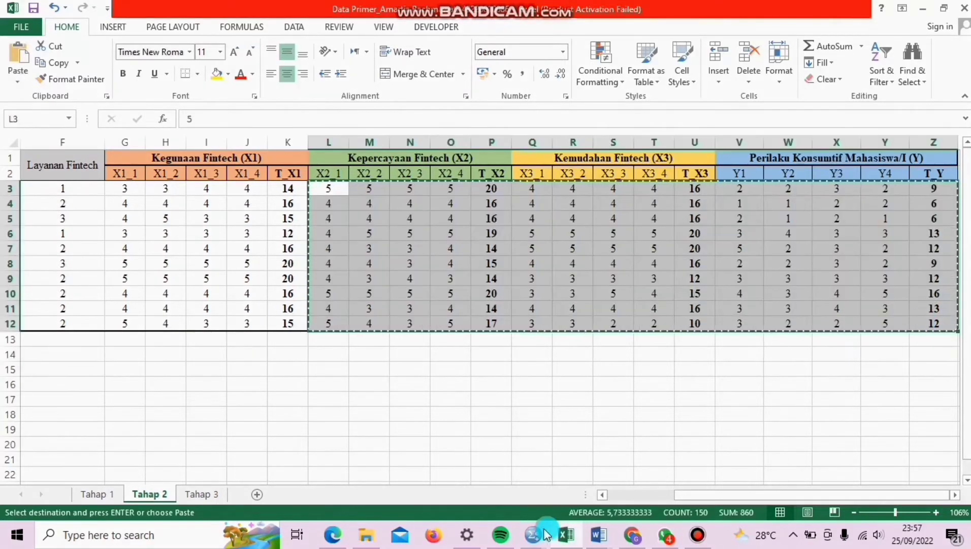
- Switch from Excel to the SPSS dataset and paste the copied X2, X3 and Y scores from row 1 of the first empty column
click(533, 534)
click(501, 477)
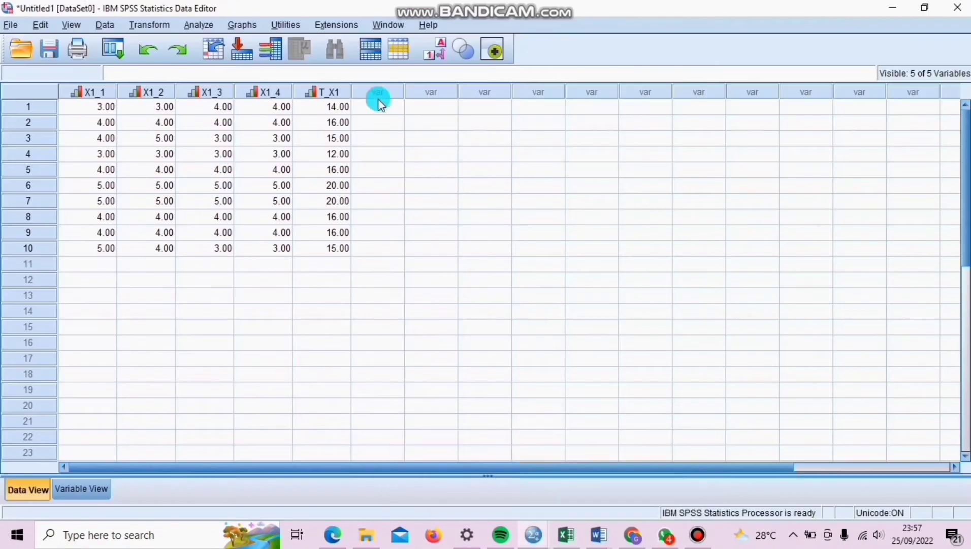
right_click(381, 114)
click(426, 191)
- Rename variables 6 to 10 in the variable definitions as X2_1, X2_2, X2_3, X2_4 and T_X2
click(81, 488)
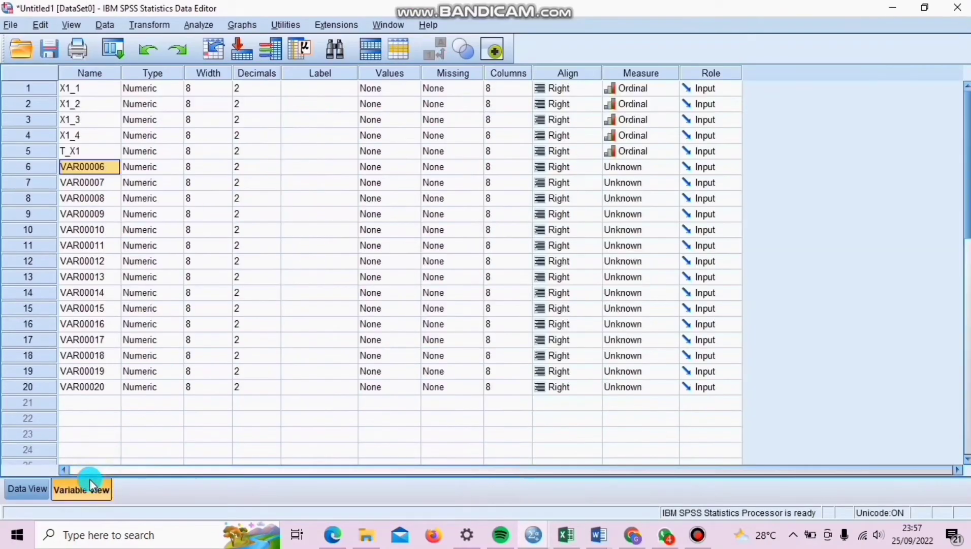
text(X)
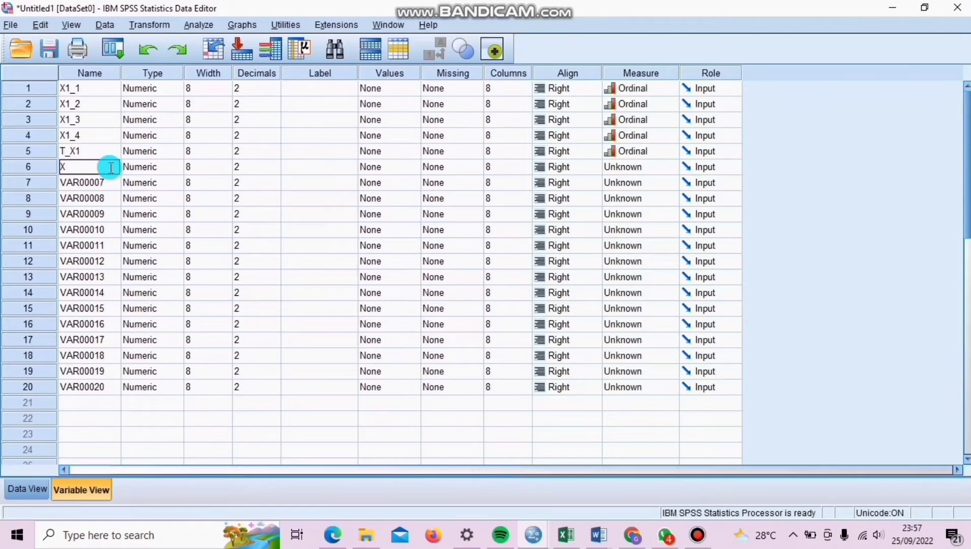
text(211)
key(Return)
text(X2_)
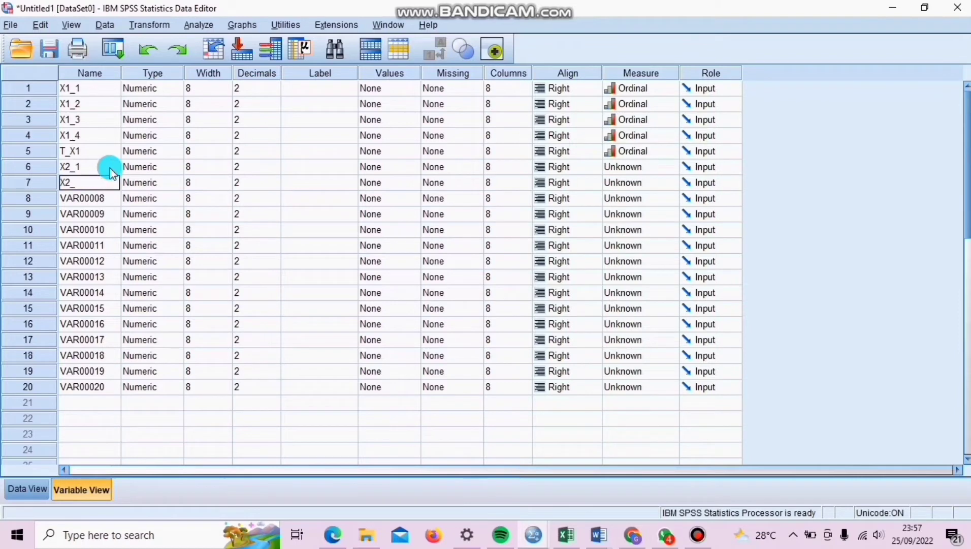
text(2)
key(Return)
text(X2_3)
key(Return)
text(X2_4)
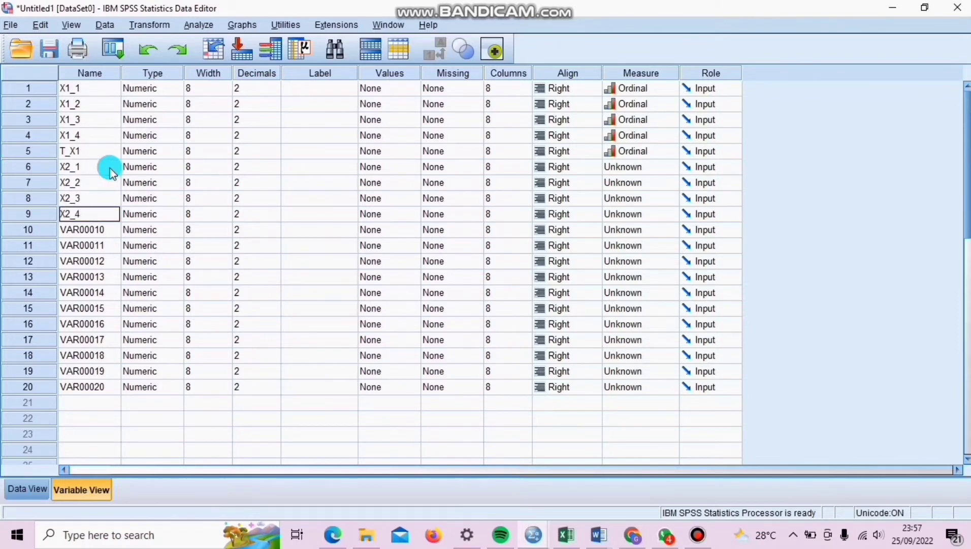
key(Return)
text(T_X2)
key(Return)
- Rename variables 11 to 15 as X3_1, X3_2, X3_3, X3_4 and T_X3
text(X3_1)
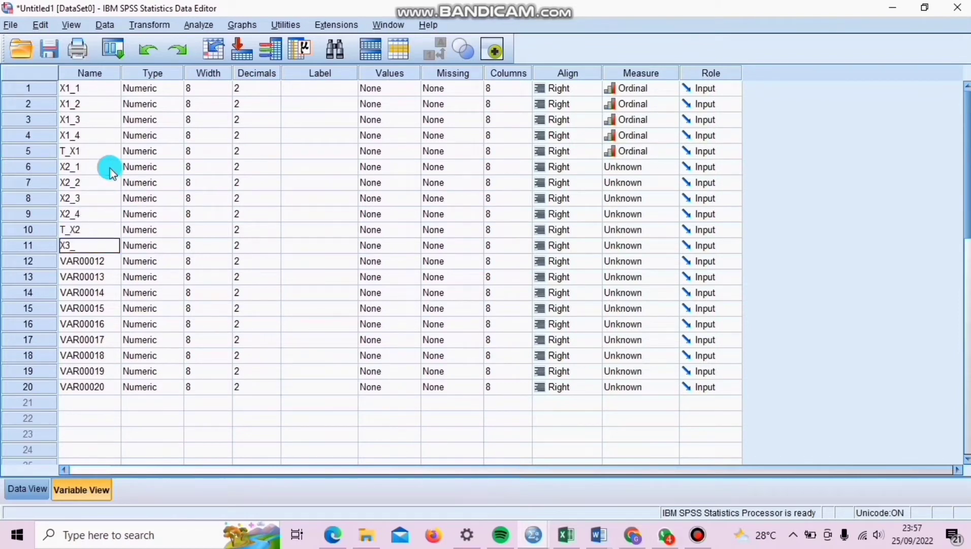
key(Return)
text(X3_2)
key(Return)
text(X3_3)
key(Return)
text(X3_4)
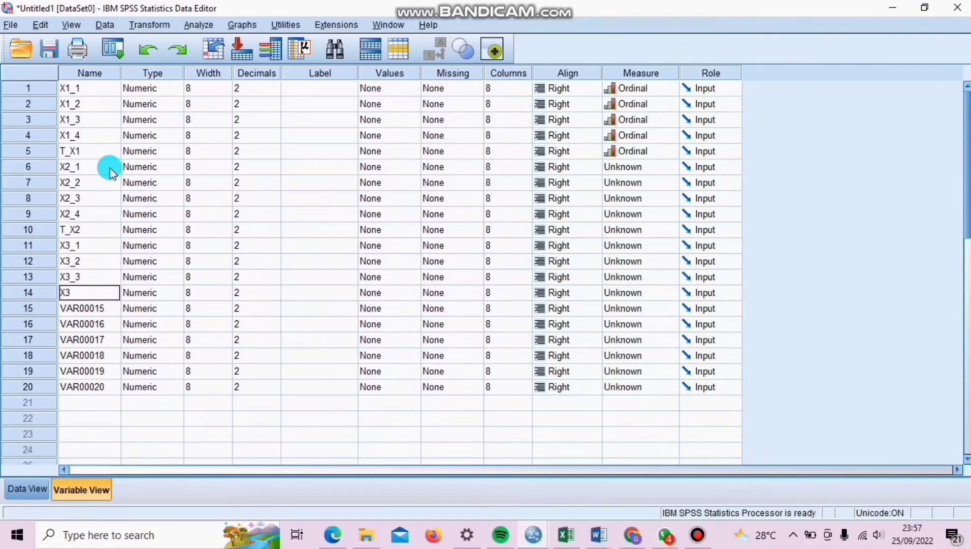
key(Return)
text(T_X3)
key(Return)
- Rename variables 16 to 19 as Y1, Y2, Y3 and Y4
text(Y1)
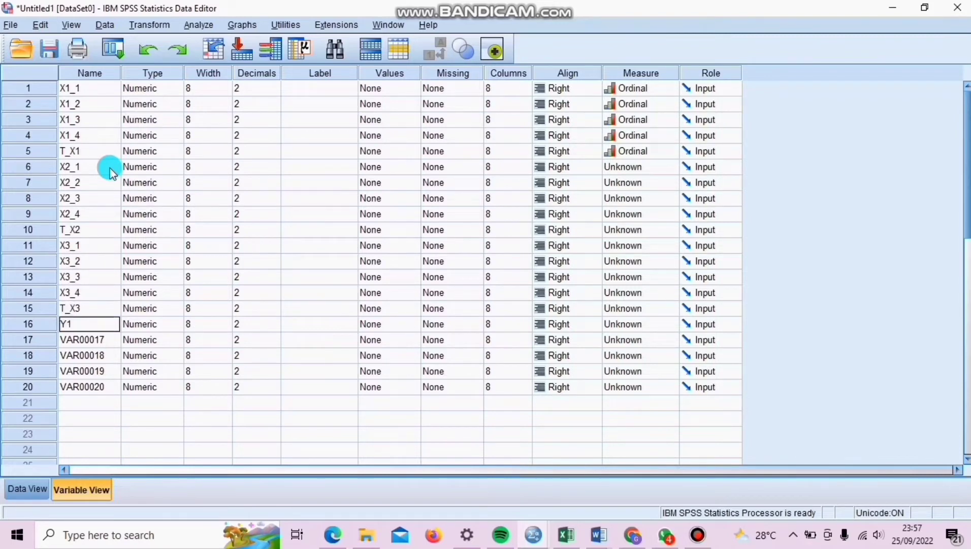
key(Return)
text(Y2)
key(Return)
text(Y3)
key(Return)
text(Y4)
key(Return)
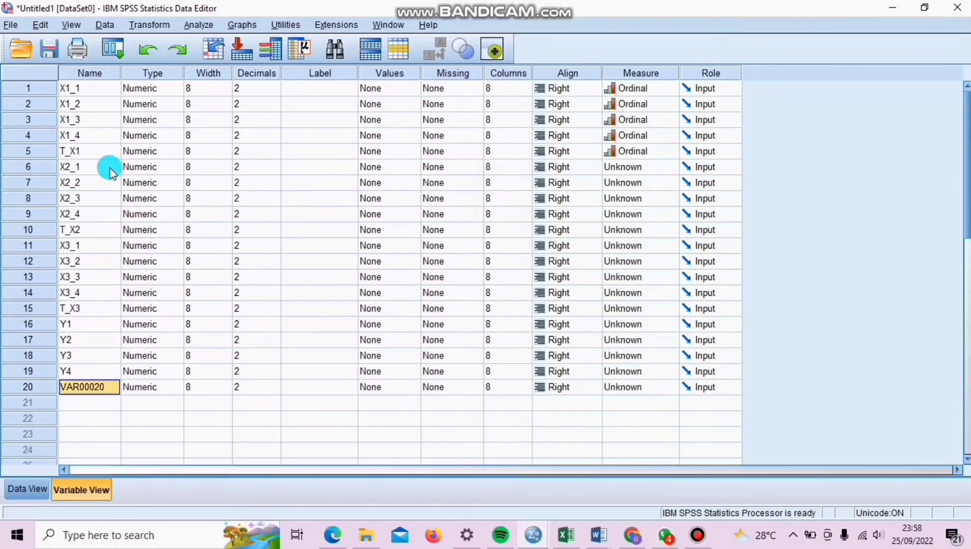
- Name variable 20 T_Y and set the measurement level of X2_1, X2_2, X2_3, X2_4 and T_X2 to Ordinal
text(T_Y)
click(629, 167)
click(633, 197)
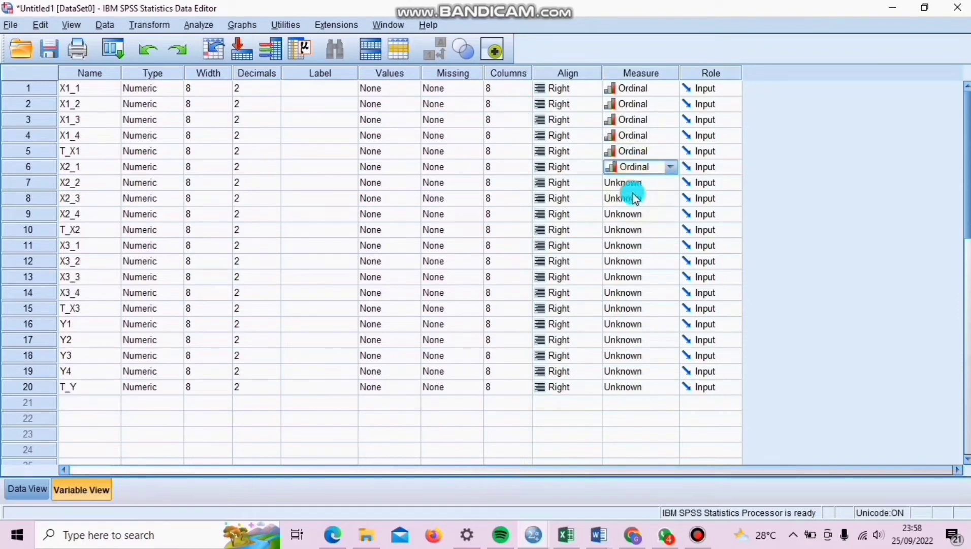
click(632, 182)
click(634, 213)
click(632, 198)
click(634, 229)
click(632, 214)
click(634, 245)
click(632, 230)
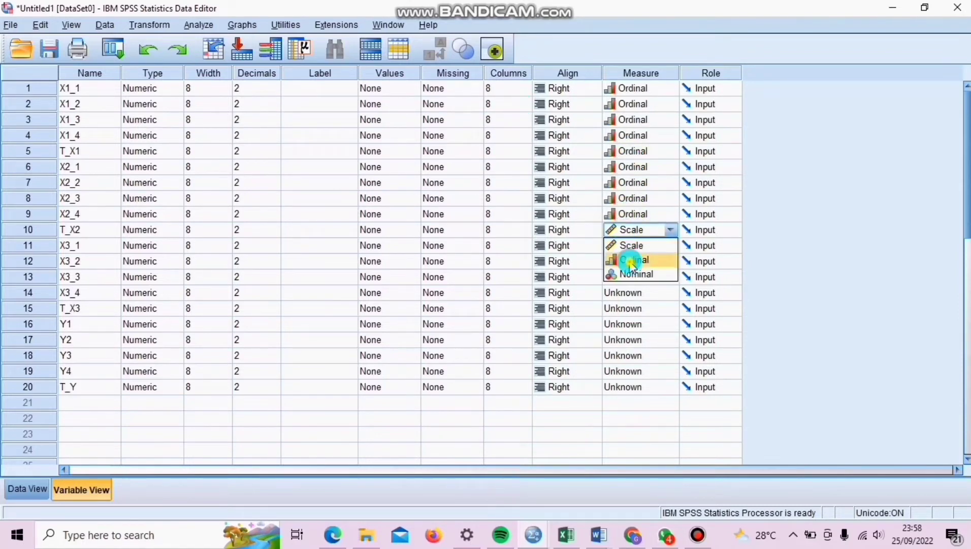
click(634, 261)
- Set the measurement level of X3_1, X3_2, X3_3, X3_4 and T_X3 to Ordinal
click(633, 245)
click(635, 276)
click(633, 261)
click(634, 292)
click(633, 276)
click(635, 307)
click(632, 292)
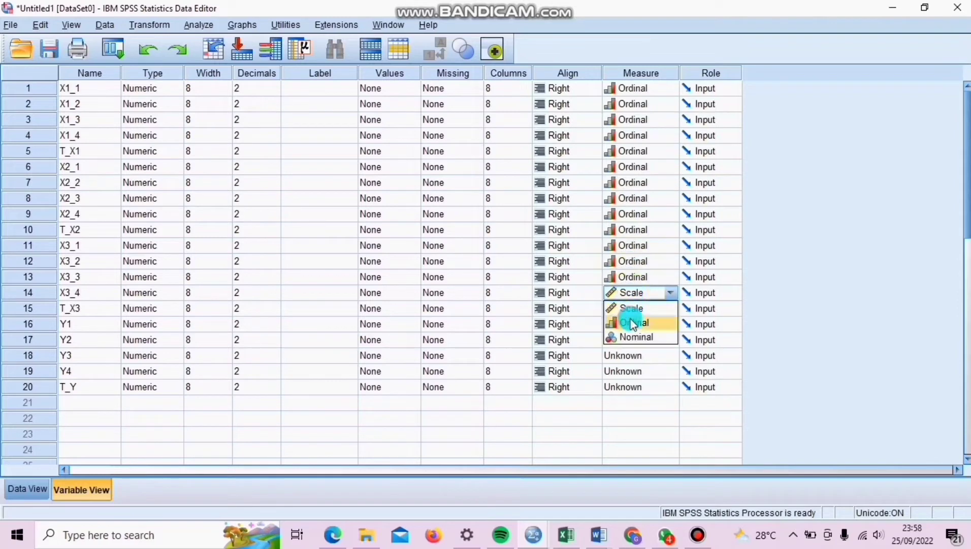
click(634, 323)
click(632, 307)
click(634, 338)
- Set the measurement level of Y1, Y2, Y3, Y4 and T_Y to Ordinal
click(632, 323)
click(633, 354)
click(632, 340)
click(635, 370)
click(632, 355)
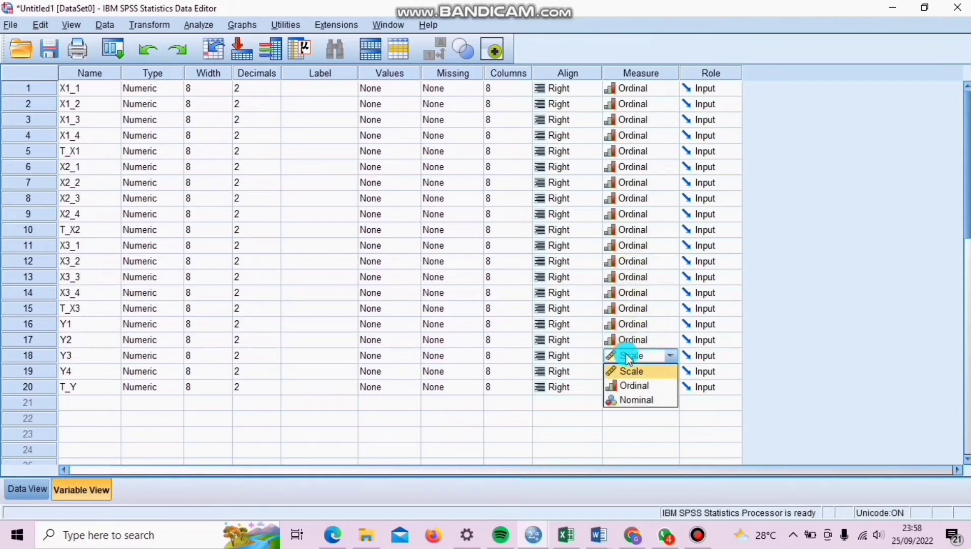
click(635, 386)
click(632, 371)
click(634, 401)
click(632, 416)
- Return to the data and remove X1_1 to X1_4 and T_X1 from the bivariate correlation's analysis variables
click(28, 489)
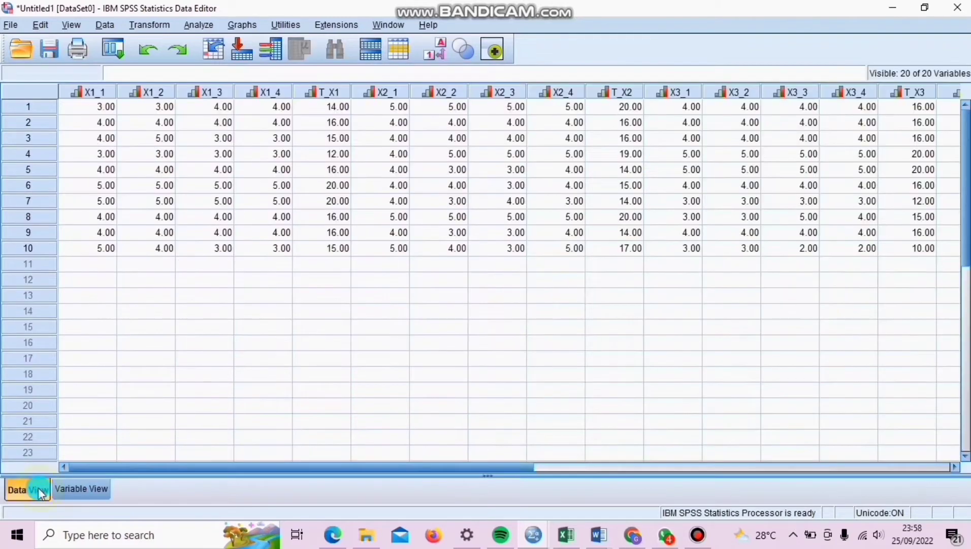
click(201, 26)
click(224, 127)
mouse_move(351, 174)
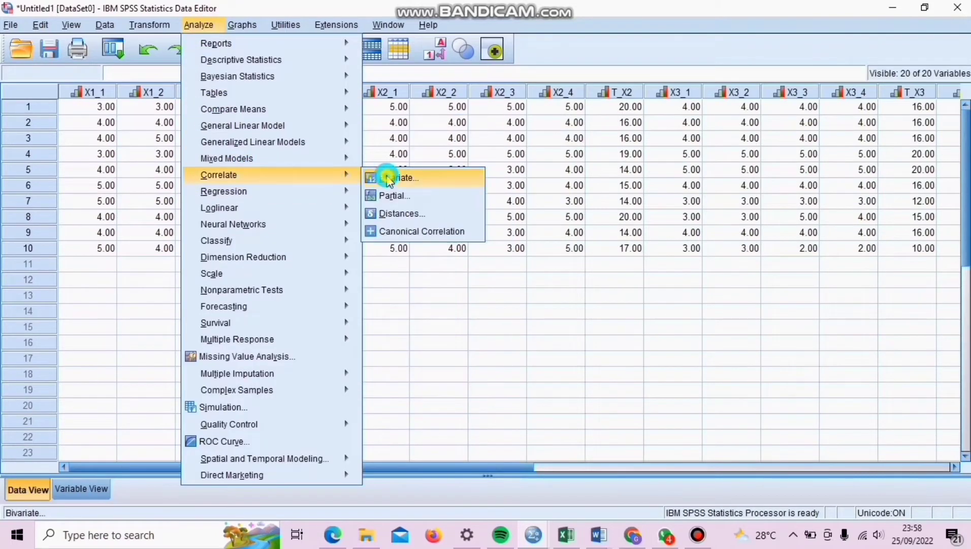
click(381, 176)
click(504, 165)
shift+click(506, 215)
click(458, 212)
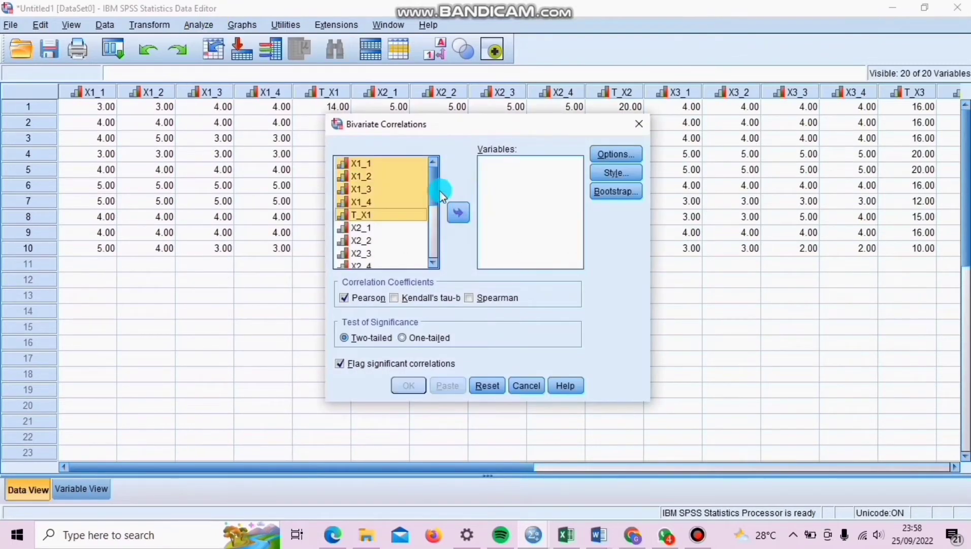
- Add X2_1, X2_2, X2_3, X2_4 and T_X2 as the variables to correlate
scroll(433, 204, down, 2)
double_click(363, 176)
double_click(363, 175)
double_click(365, 176)
double_click(364, 176)
double_click(364, 177)
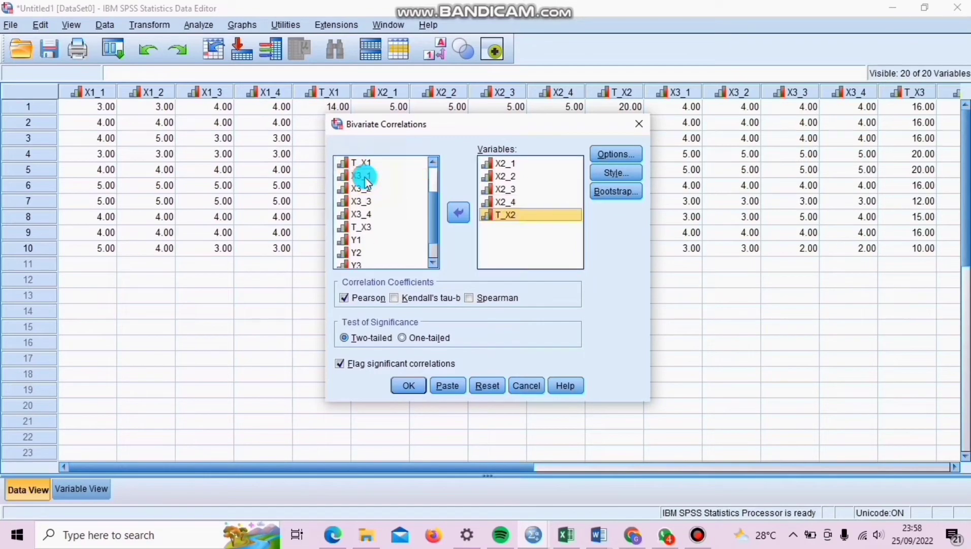
- Accept the default options and bootstrap settings and run the two-tailed Pearson correlation for the X2 variables
click(616, 154)
click(452, 321)
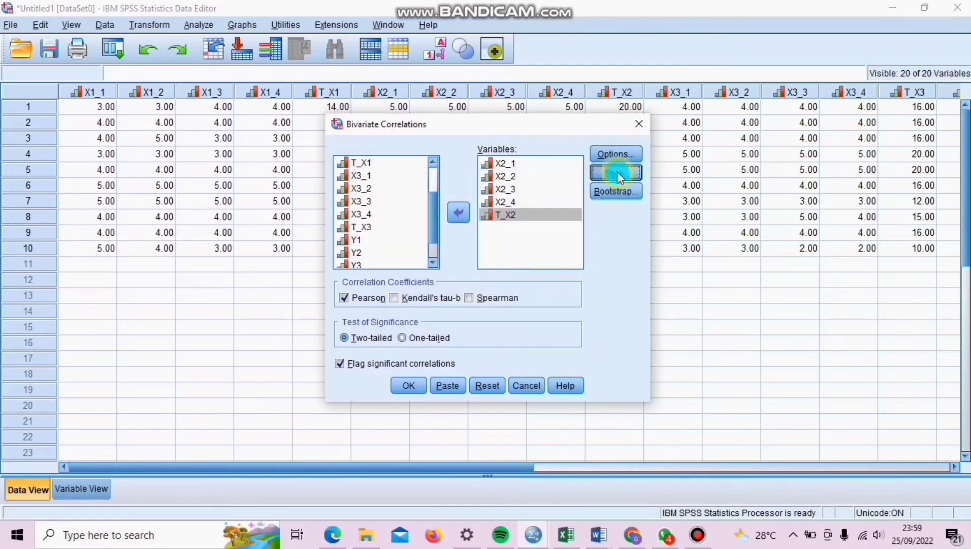
click(605, 192)
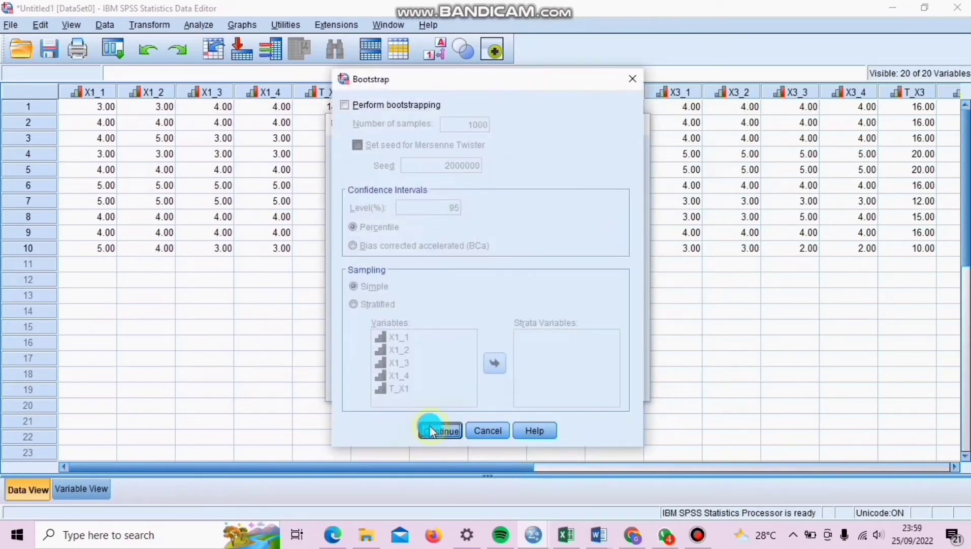
click(432, 428)
click(409, 385)
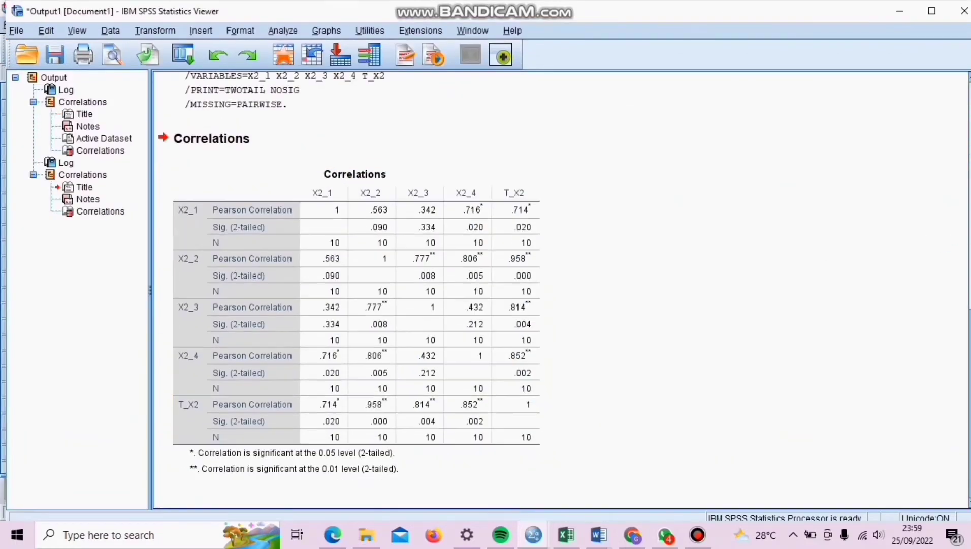
click(411, 169)
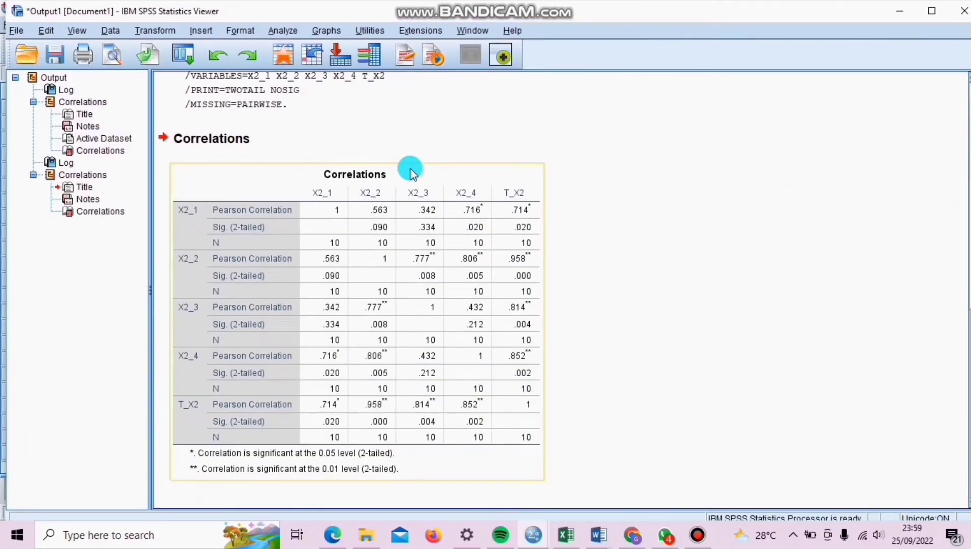
click(578, 202)
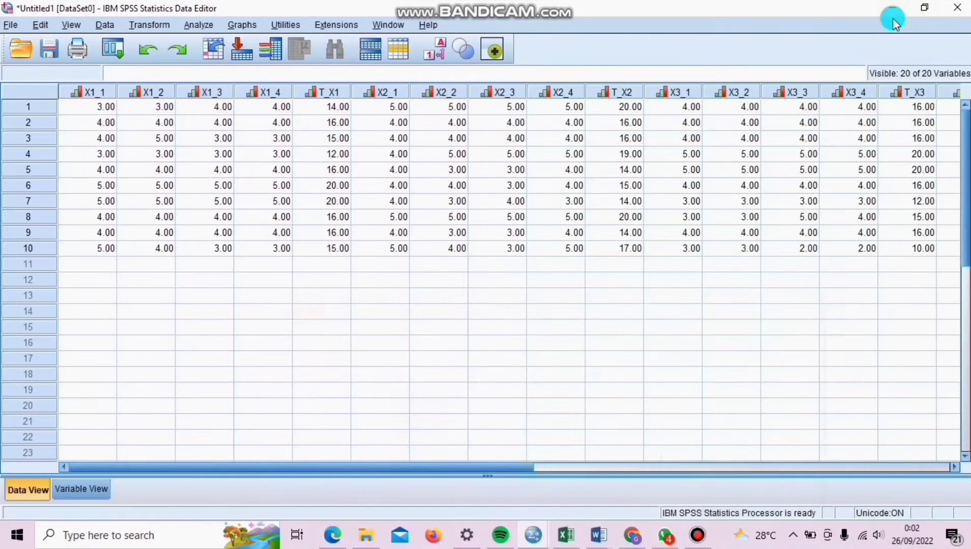
- Reopen the bivariate correlation from the dataset and remove X2_1 to X2_4 and T_X2 from its analysis variables
click(198, 24)
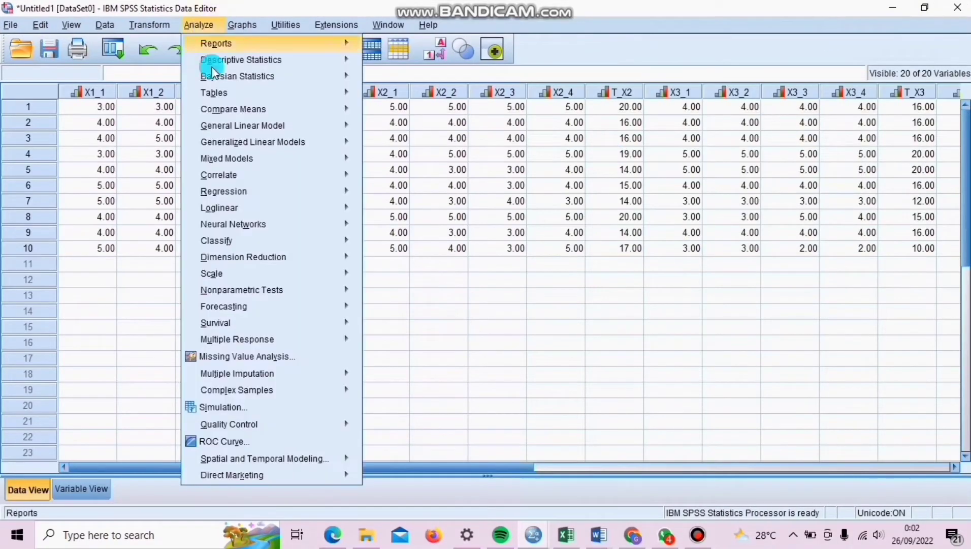
mouse_move(231, 216)
mouse_move(356, 174)
click(388, 175)
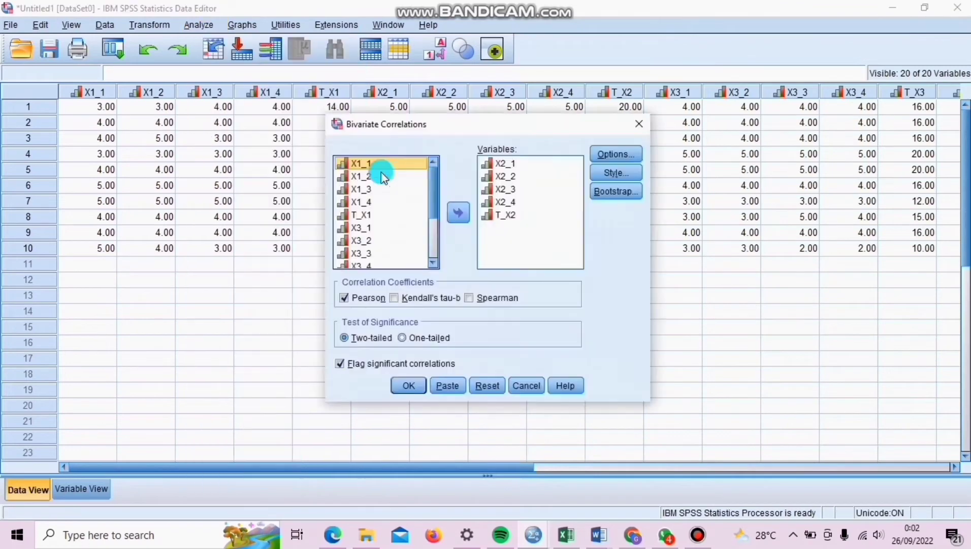
click(489, 166)
shift+click(506, 214)
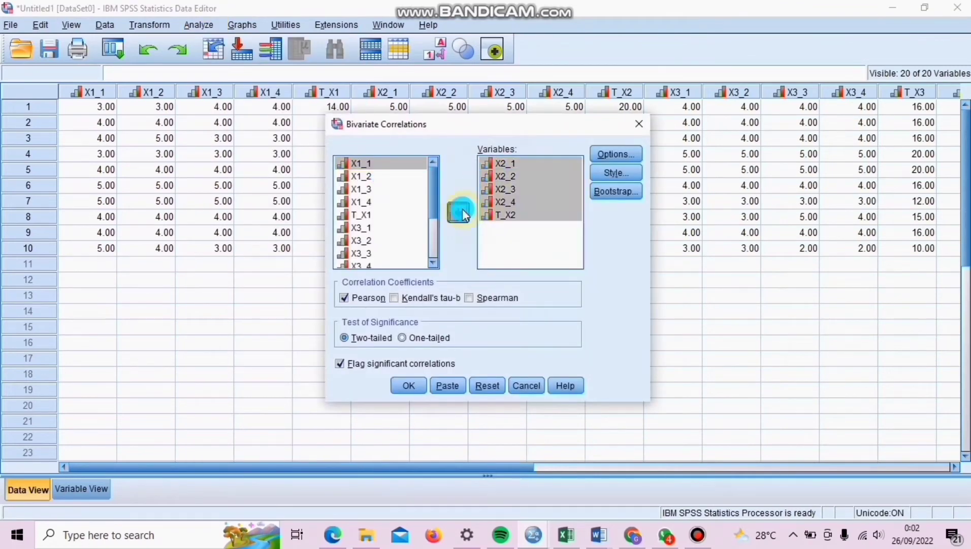
click(458, 211)
- Add X3_1, X3_2, X3_3, X3_4 and T_X3 as the variables to correlate
drag(433, 182, 432, 215)
double_click(365, 188)
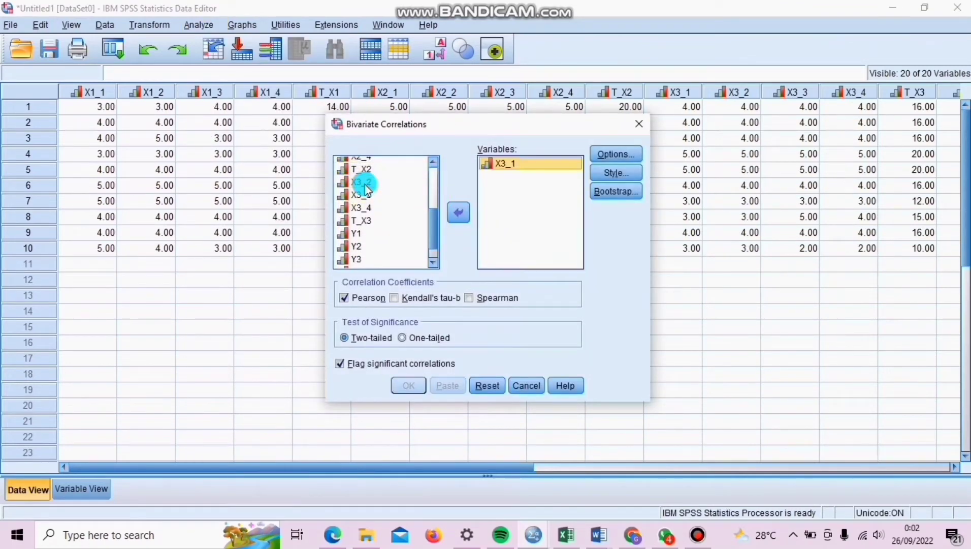
double_click(366, 189)
double_click(365, 188)
double_click(365, 189)
double_click(364, 189)
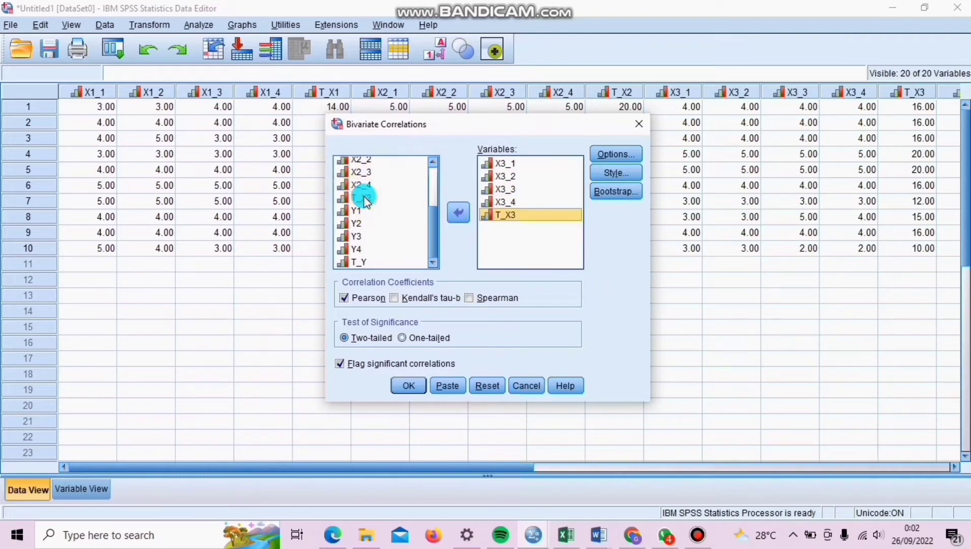
- Accept the default options and bootstrap settings, leave the table style unchanged, and run the two-tailed Pearson correlation for the X3 variables
click(614, 153)
click(443, 323)
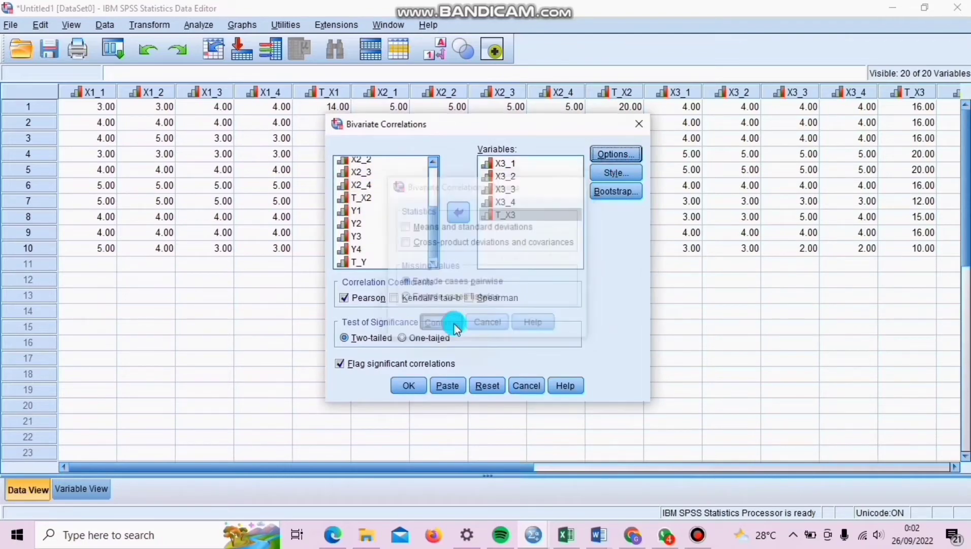
click(609, 174)
click(487, 387)
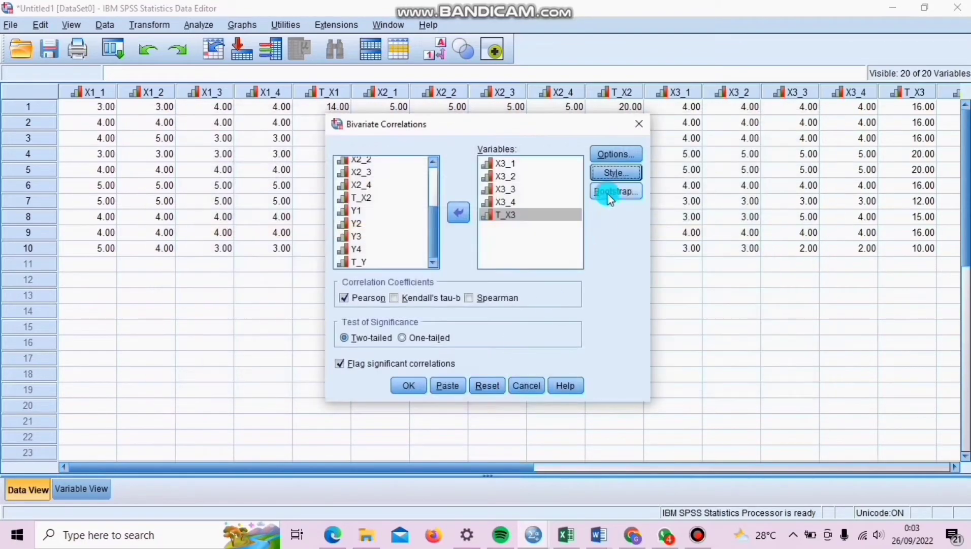
click(616, 191)
click(439, 430)
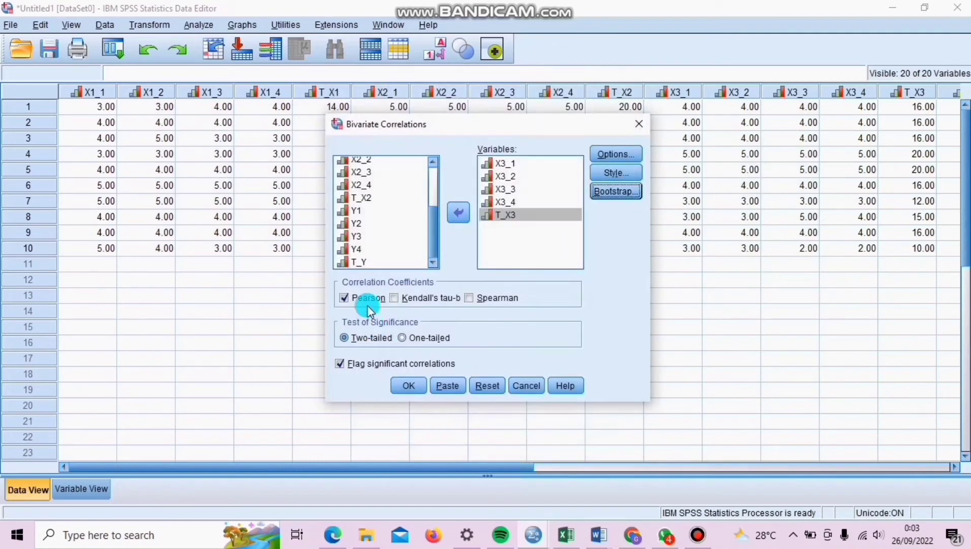
click(406, 384)
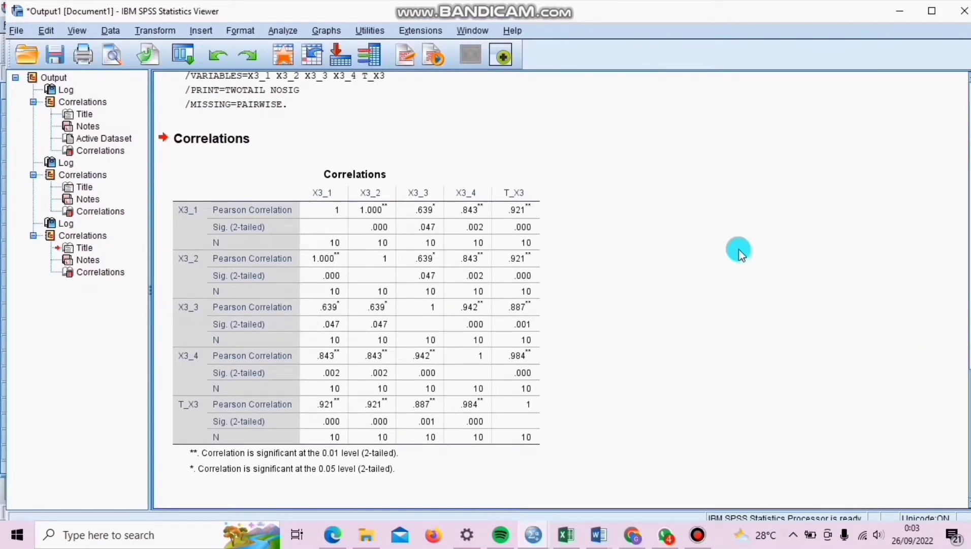
- Go back to the dataset and remove X3_1 to X3_4 and T_X3 from the bivariate correlation's analysis variables
click(899, 11)
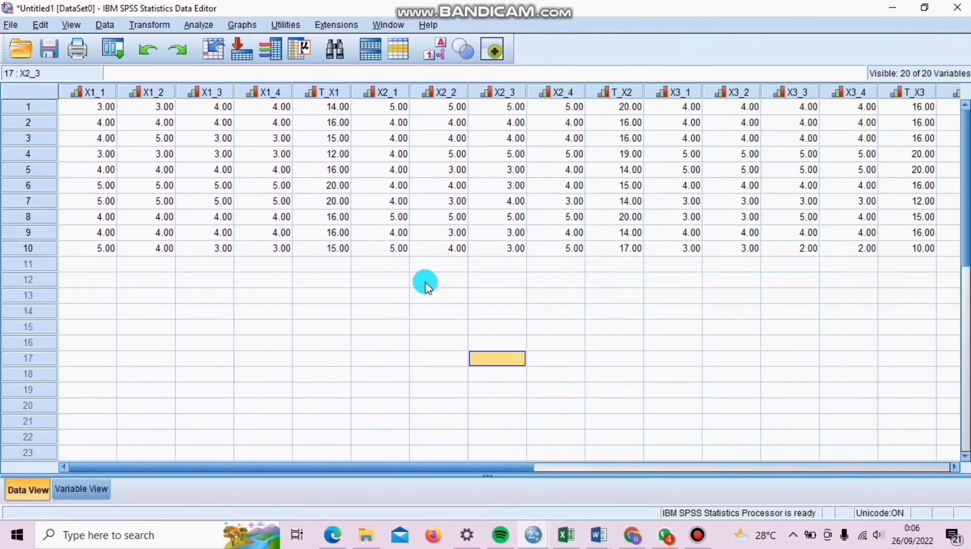
click(198, 25)
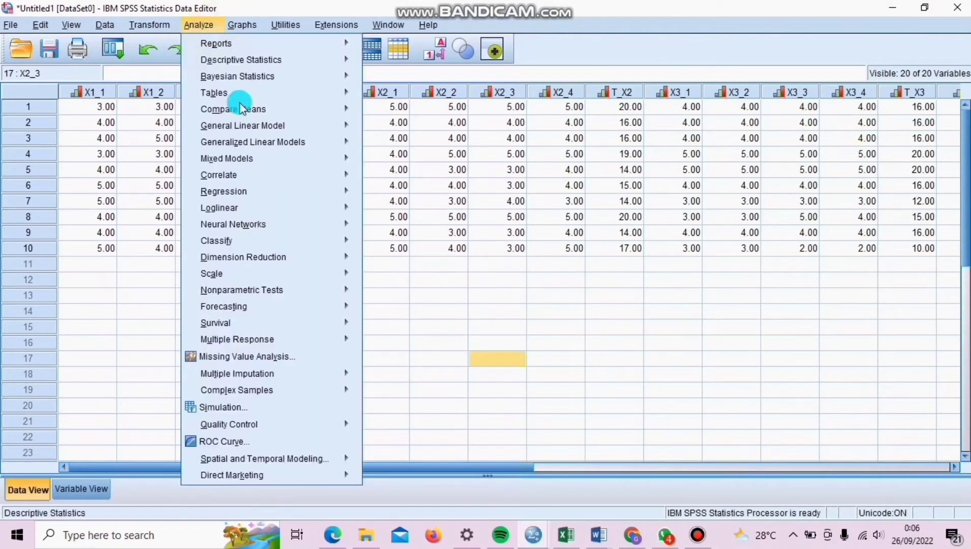
mouse_move(305, 176)
click(370, 175)
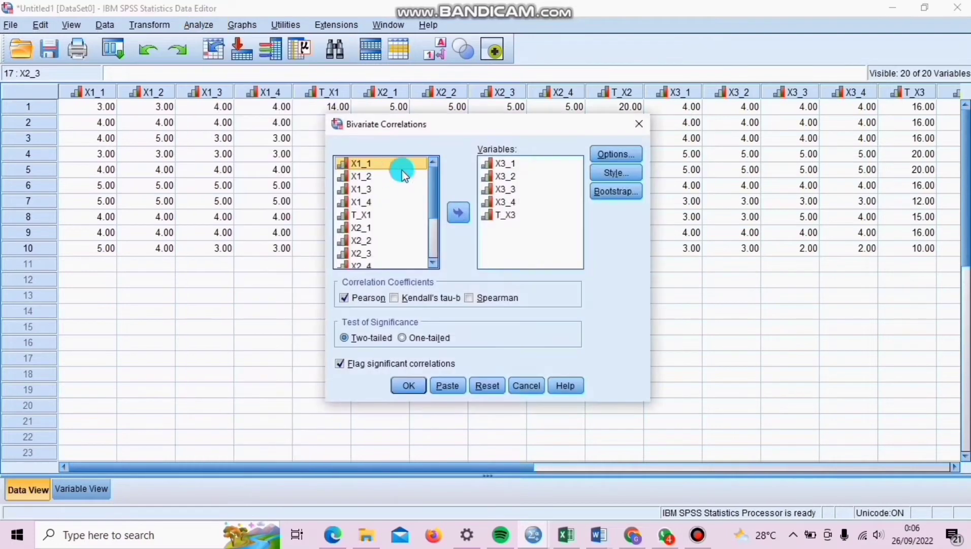
click(504, 162)
key(ctrl+a)
click(458, 212)
- Add Y1, Y2, Y3, Y4 and T_Y as the variables to correlate
scroll(433, 214, down, 3)
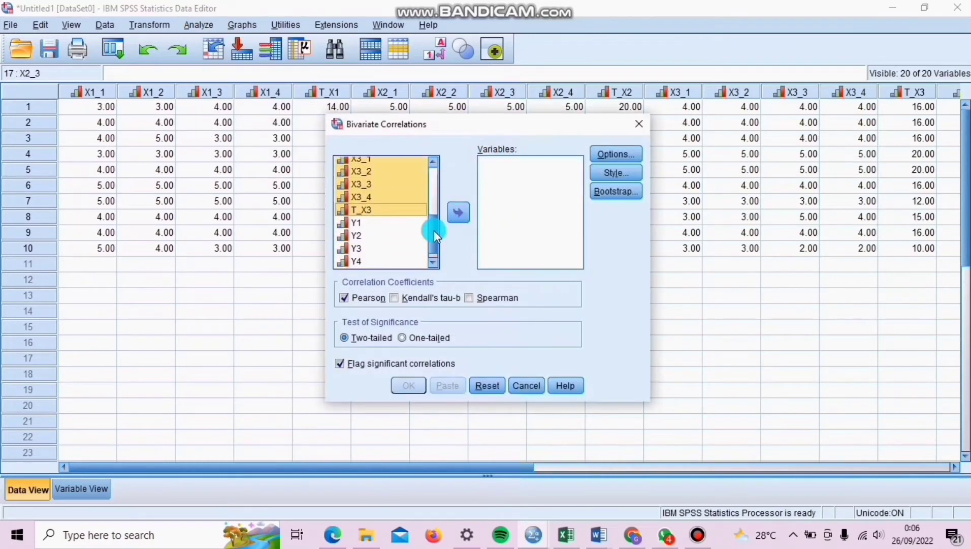
double_click(375, 211)
double_click(365, 234)
double_click(364, 254)
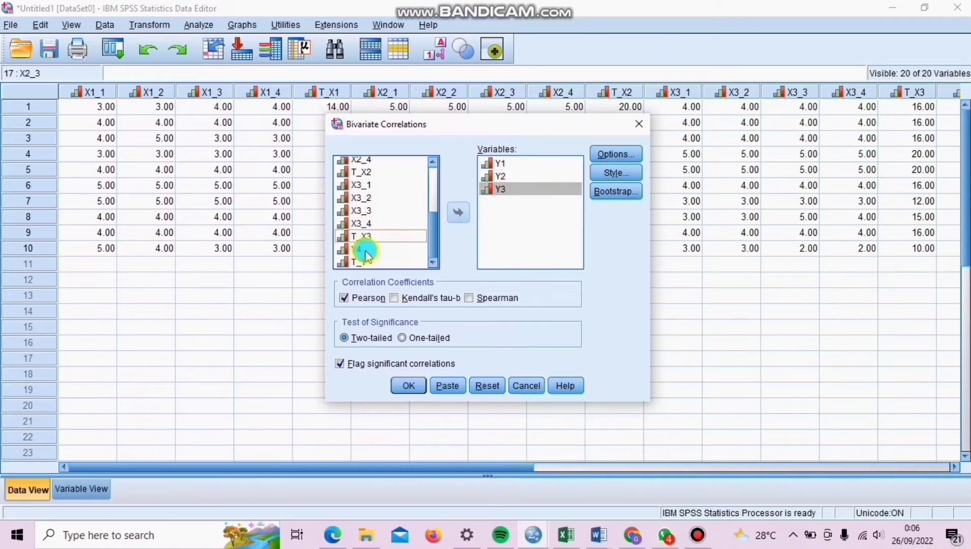
double_click(364, 263)
- Accept the default options and bootstrap settings, leave the table style unchanged, and run the two-tailed Pearson correlation for the Y variables
click(599, 154)
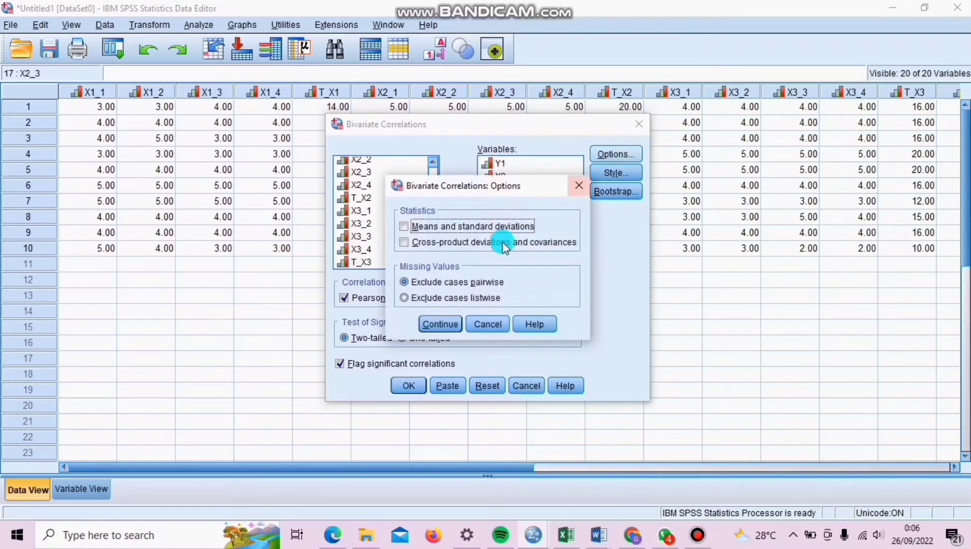
click(440, 324)
click(609, 174)
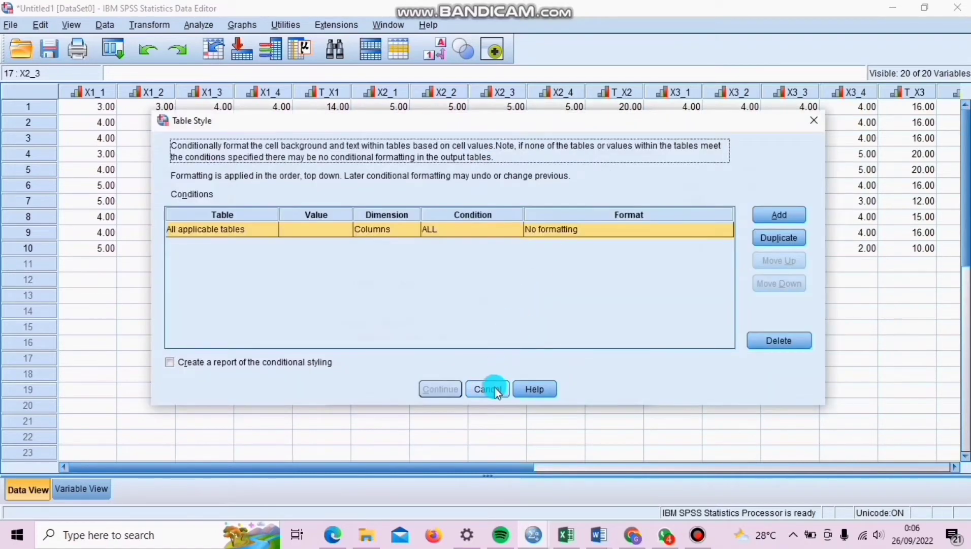
click(489, 387)
click(607, 197)
click(445, 425)
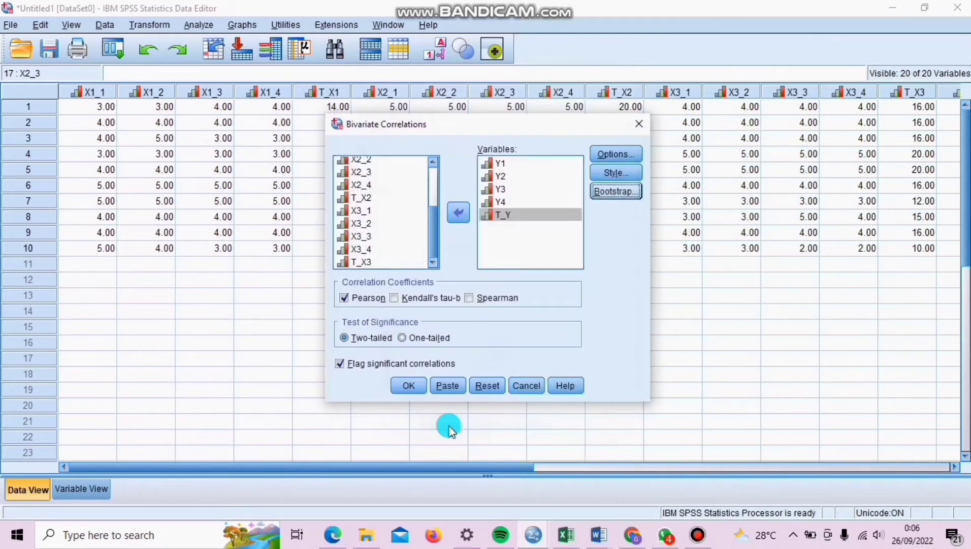
click(407, 385)
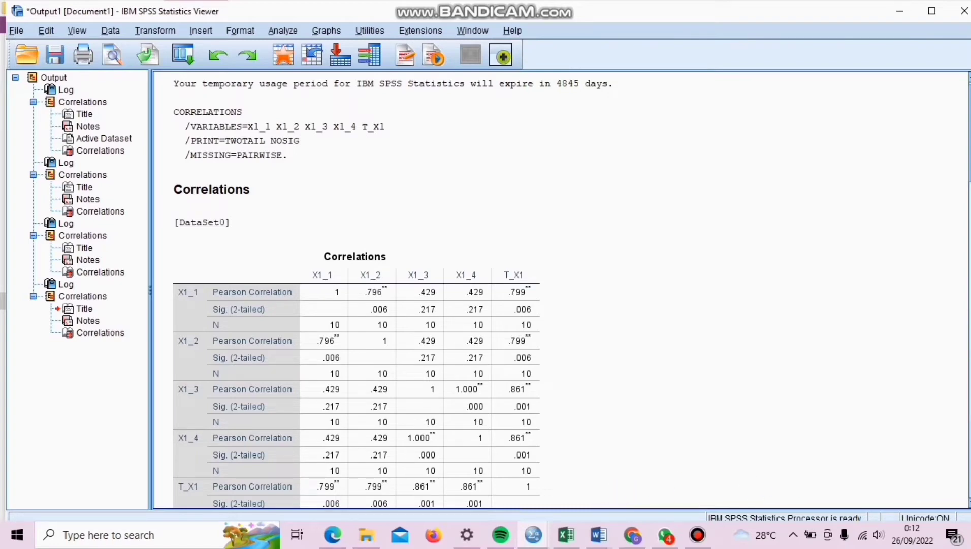
- Review the X1, X2, X3 and Y correlation tables against the validity results table in the Word document HASIL UJI VALIDITAS
scroll(355, 290, down, 10)
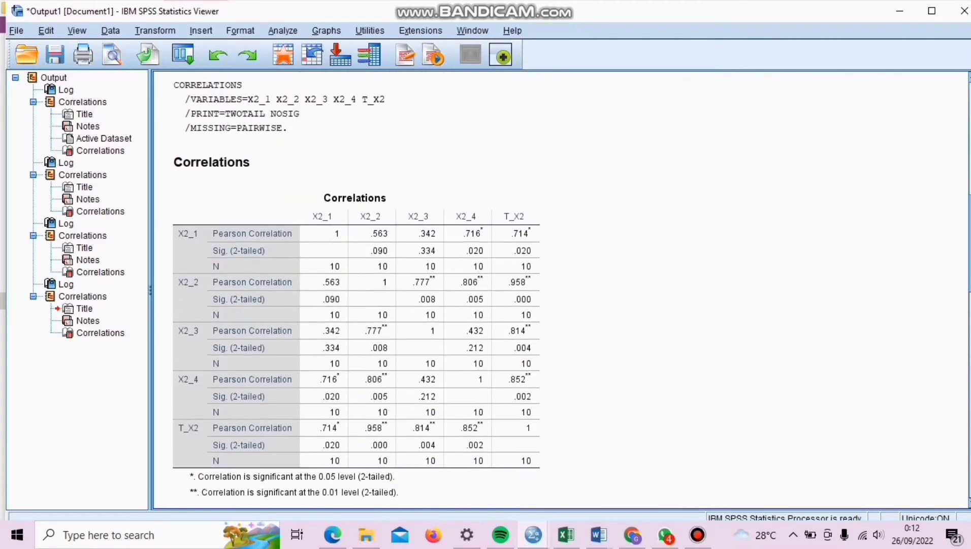
scroll(356, 290, down, 15)
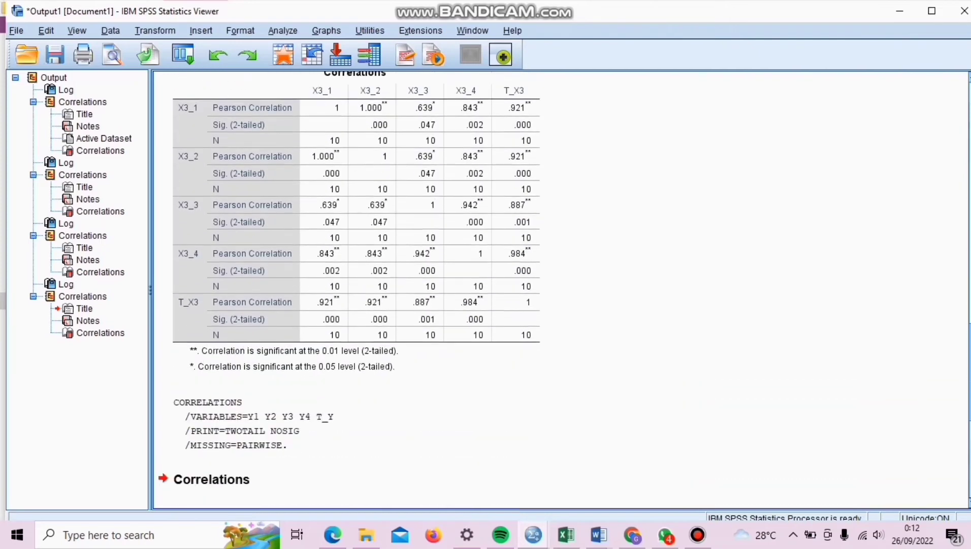
scroll(960, 457, down, 3)
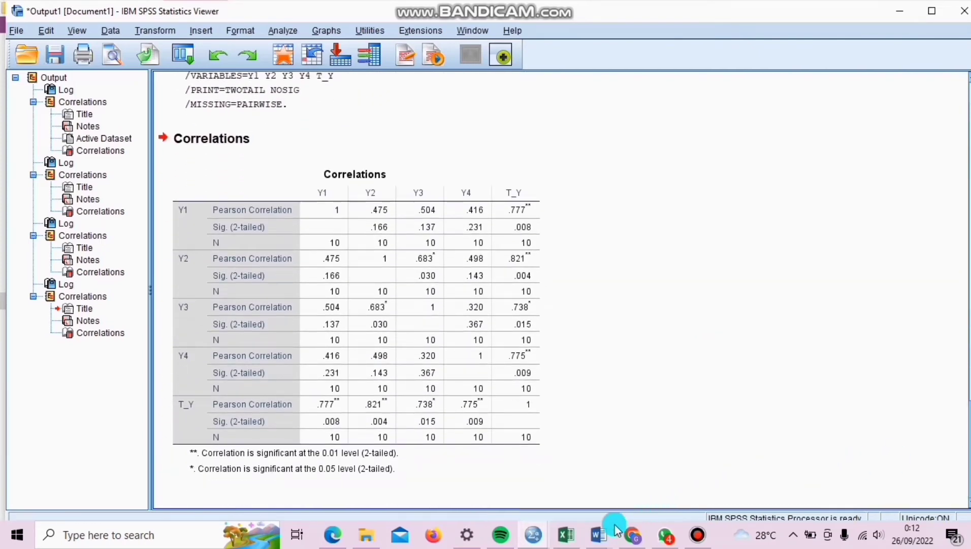
click(600, 535)
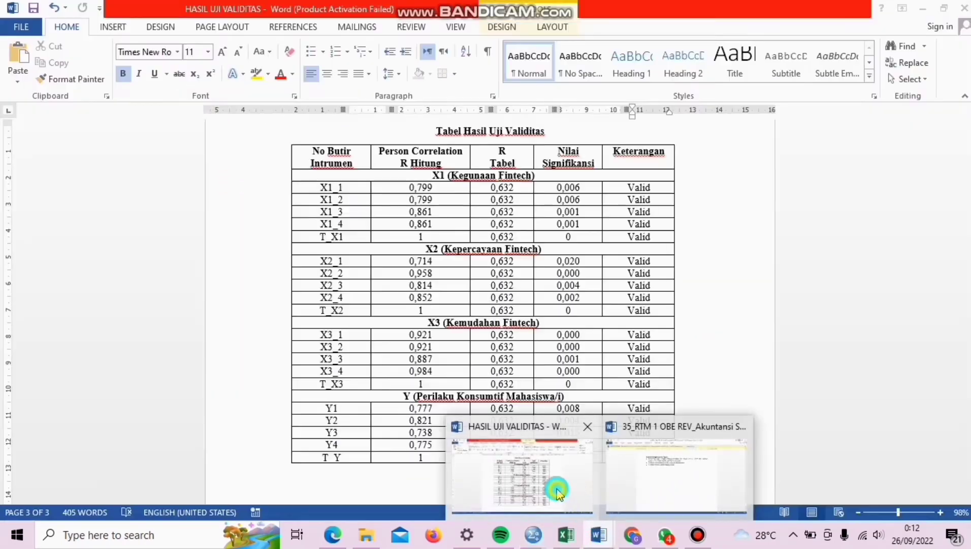
click(557, 489)
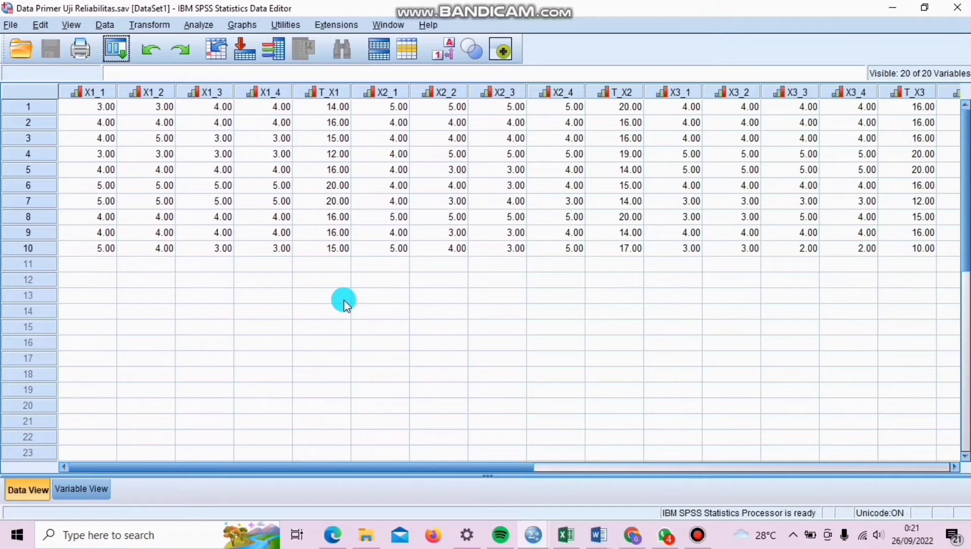
- In the SPSS dataset Data Primer Uji Reliabilitas, start a Reliability Analysis with X1_1, X1_2, X1_3 and X1_4 as items
click(197, 26)
mouse_move(344, 272)
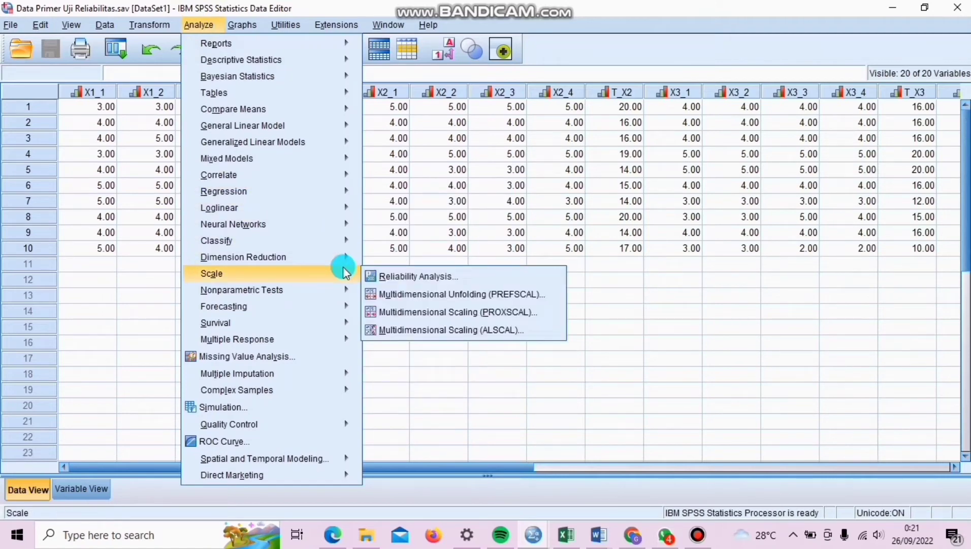
click(396, 275)
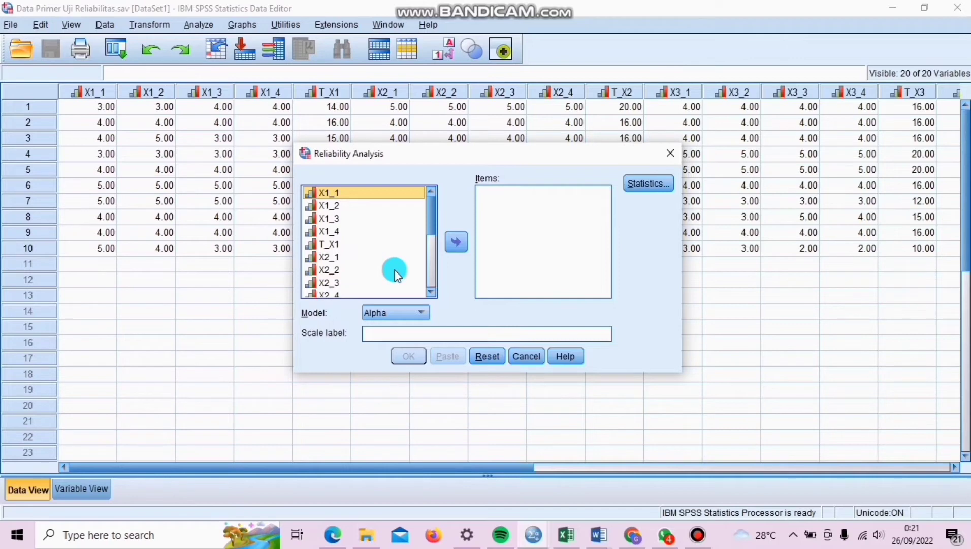
double_click(355, 194)
double_click(355, 194)
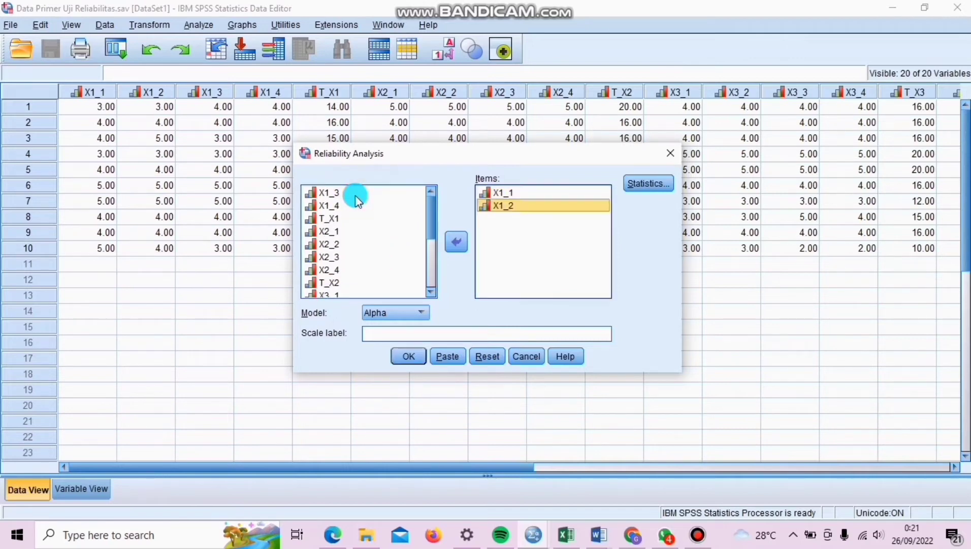
double_click(356, 195)
double_click(357, 198)
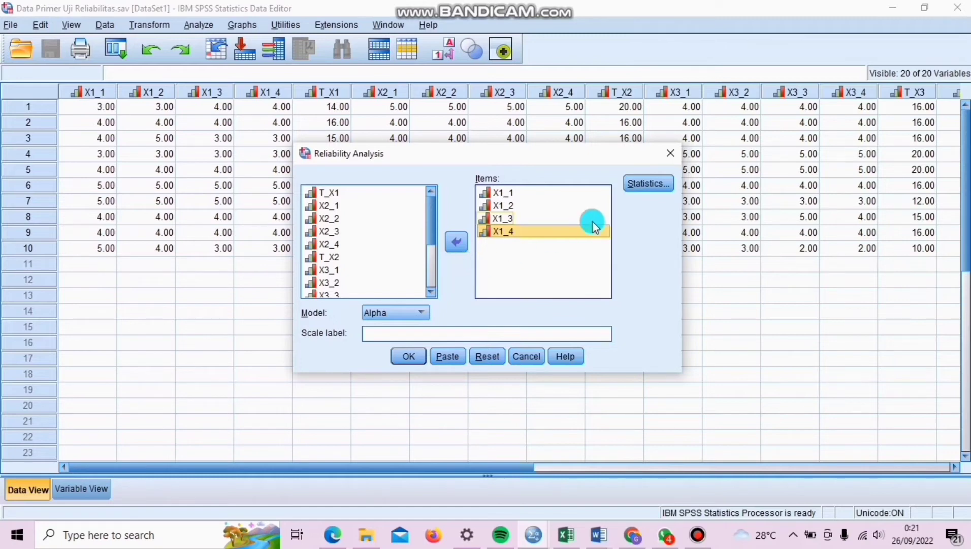
- Request inter-item correlations, covariances and scale if item deleted, and run the Alpha reliability analysis for the X1 items
click(653, 184)
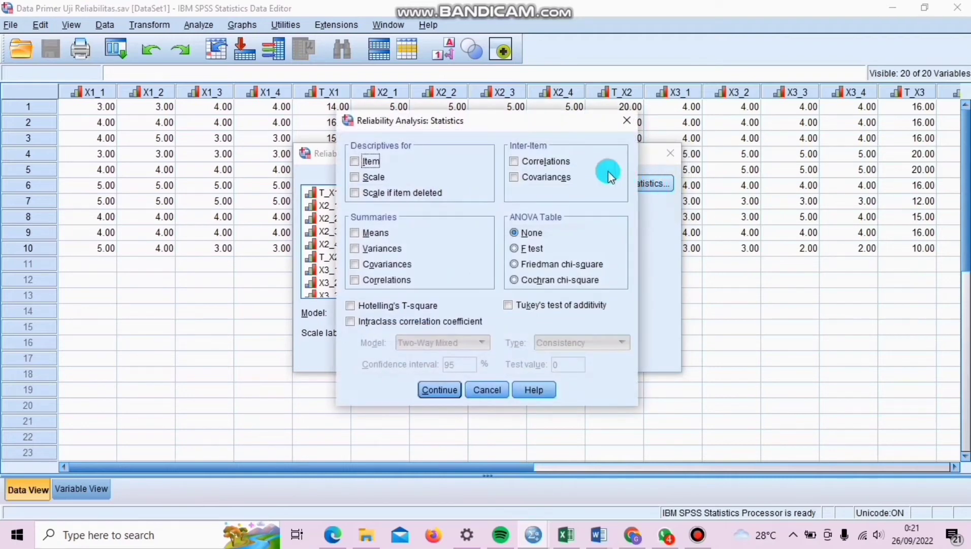
click(514, 161)
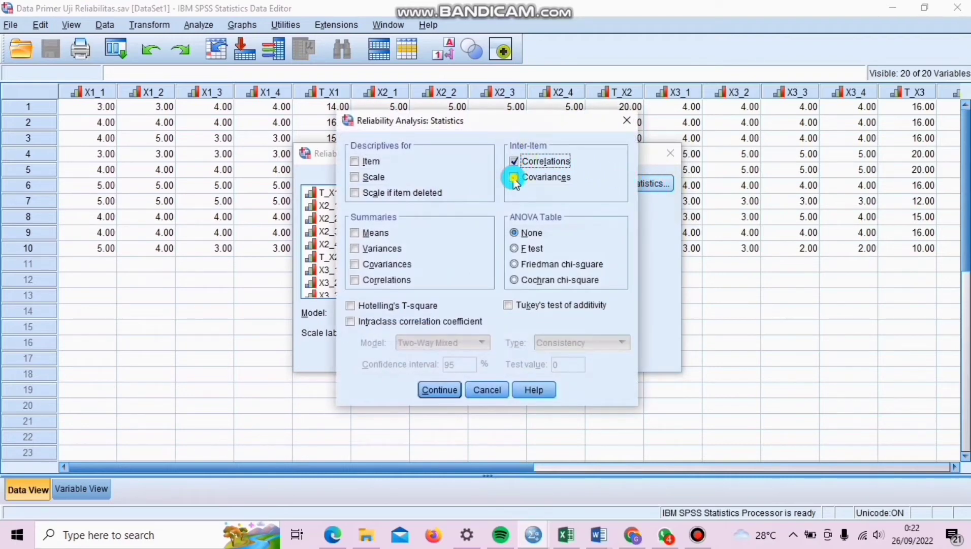
click(513, 178)
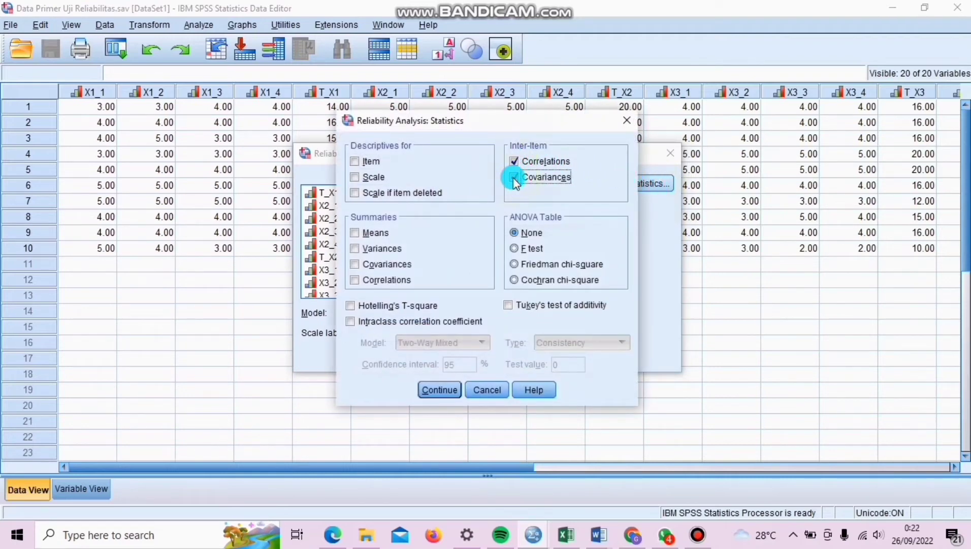
click(355, 196)
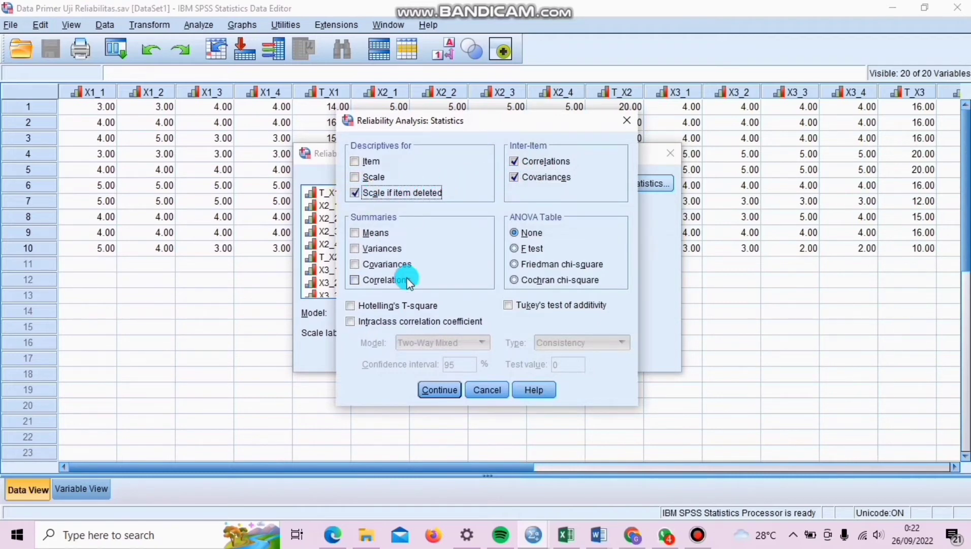
click(439, 389)
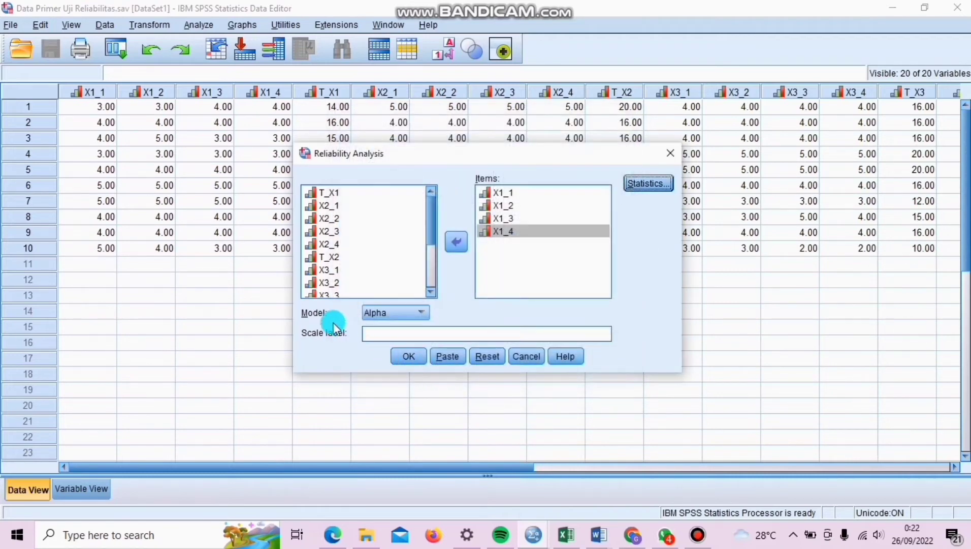
click(408, 356)
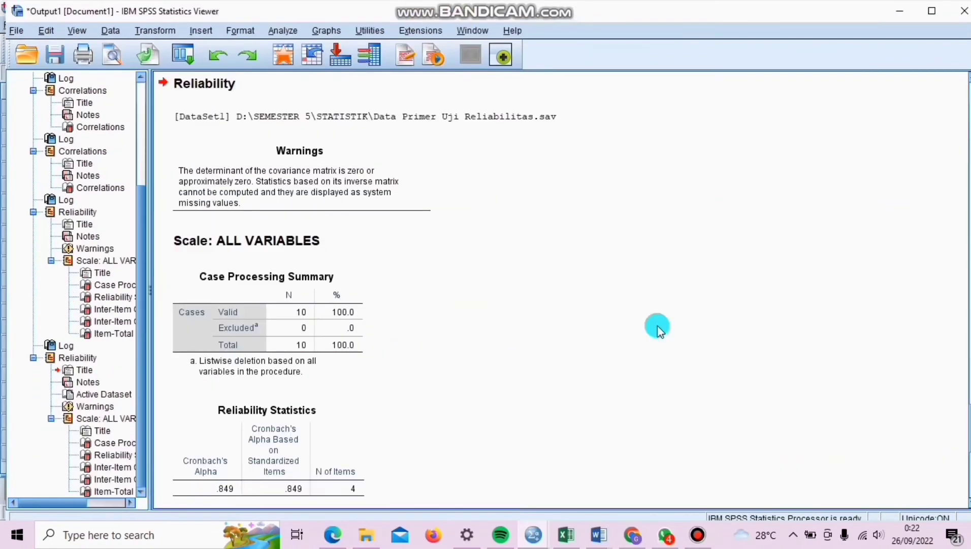
- Examine the Case Processing Summary in the X1 reliability output, checking the valid, excluded and total cases
scroll(961, 406, down, 5)
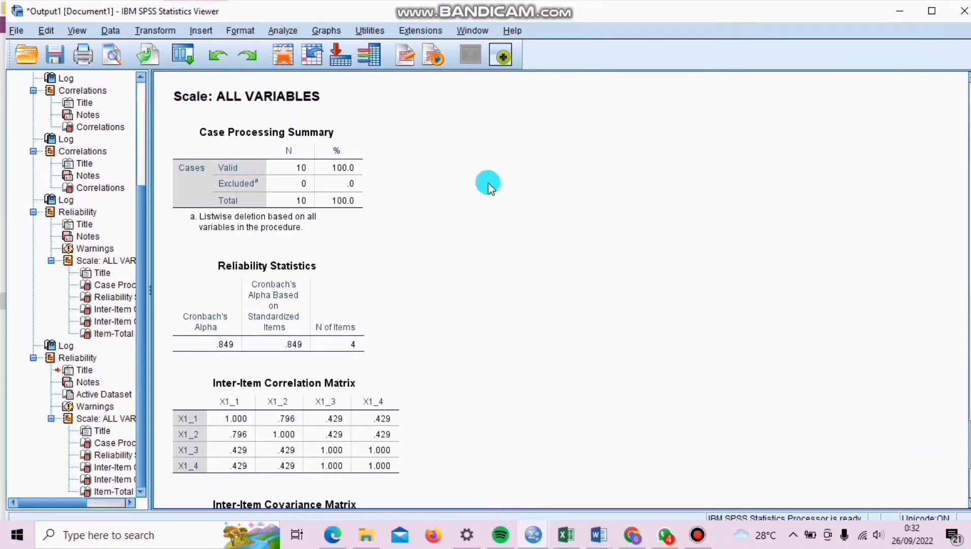
click(342, 159)
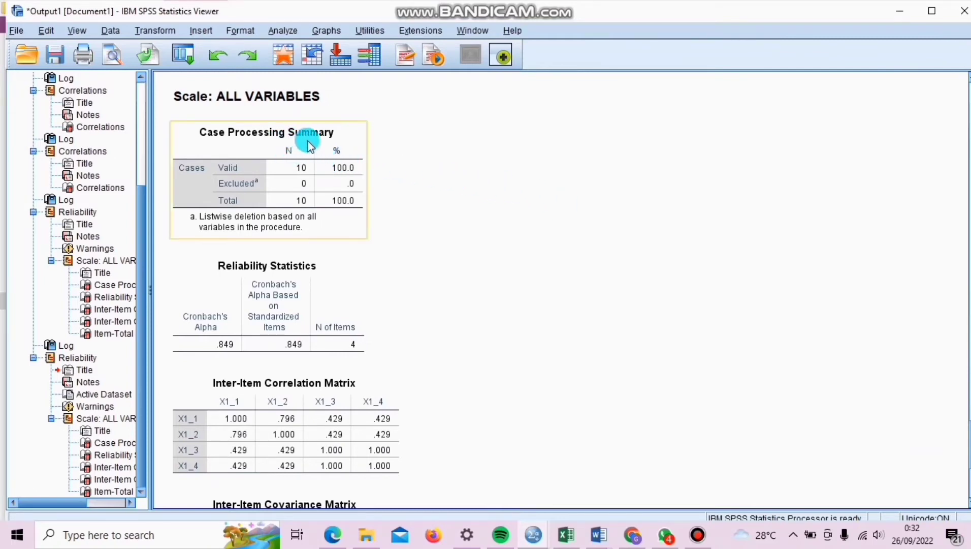
click(415, 161)
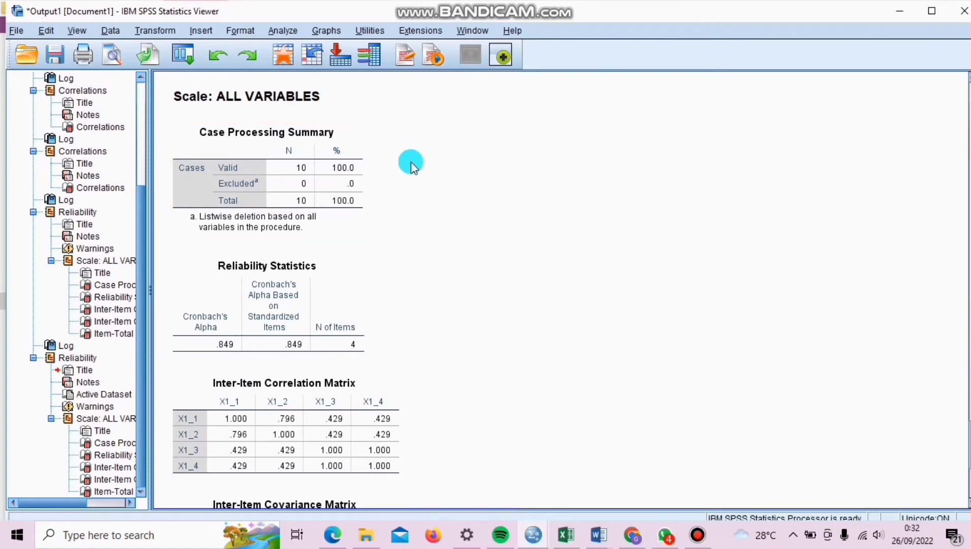
click(338, 186)
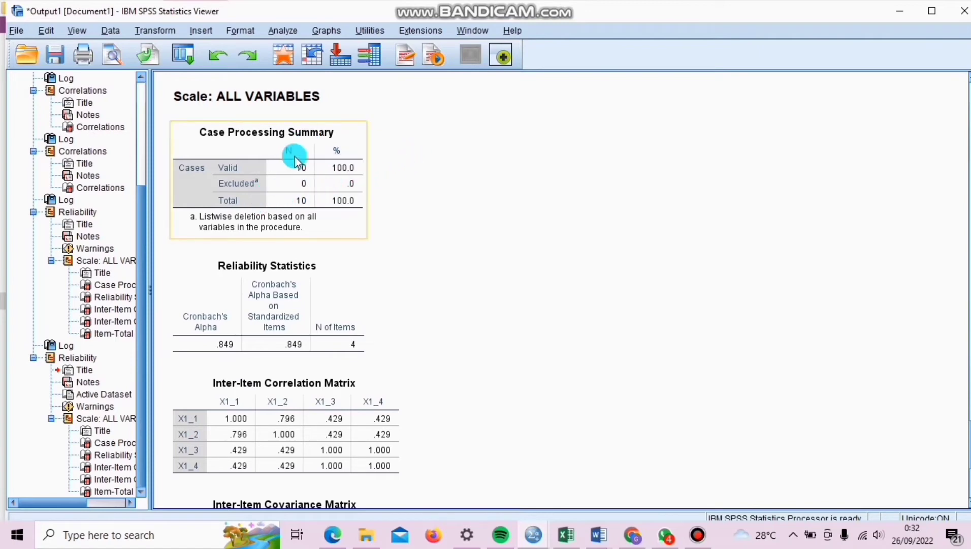
click(392, 187)
click(317, 201)
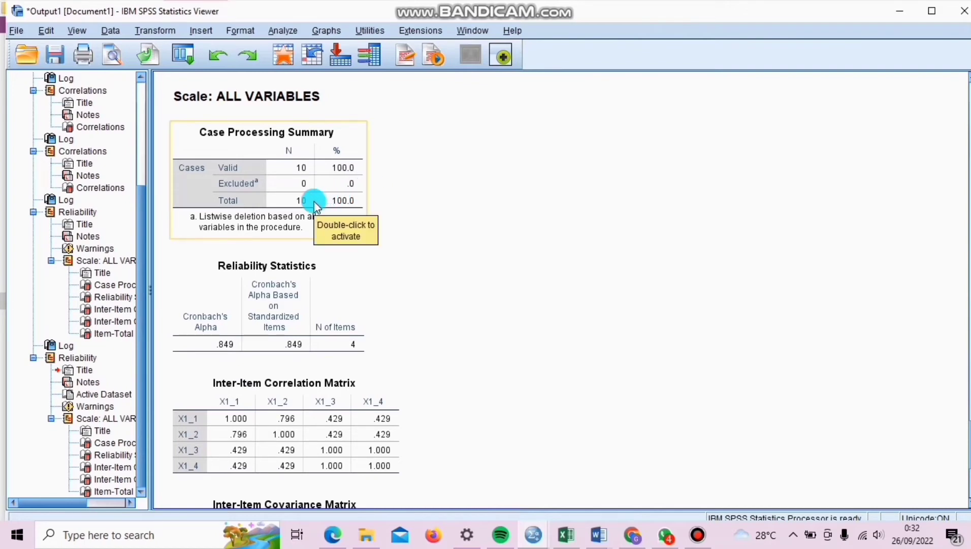
click(378, 202)
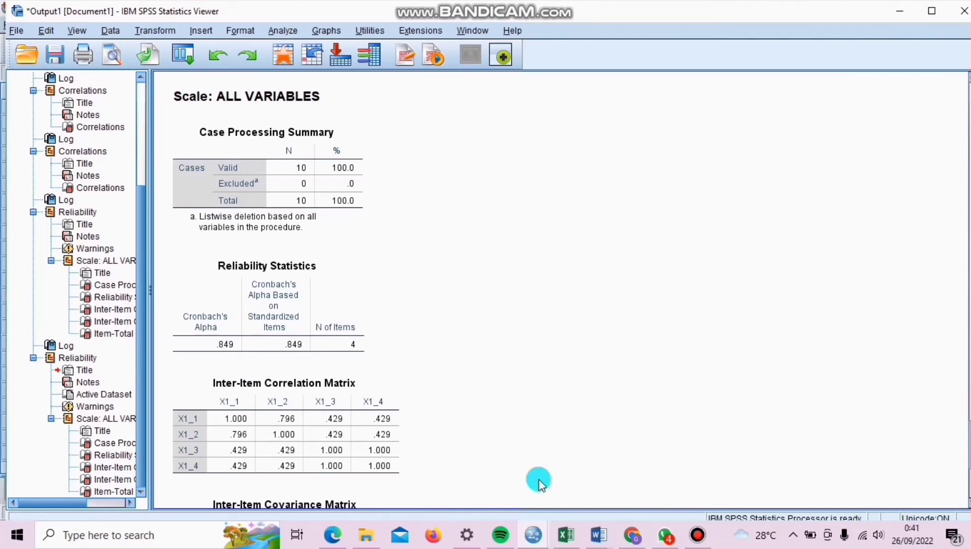
- Go back to the dataset and remove X1_1 to X1_4 from the Reliability Analysis items
click(895, 14)
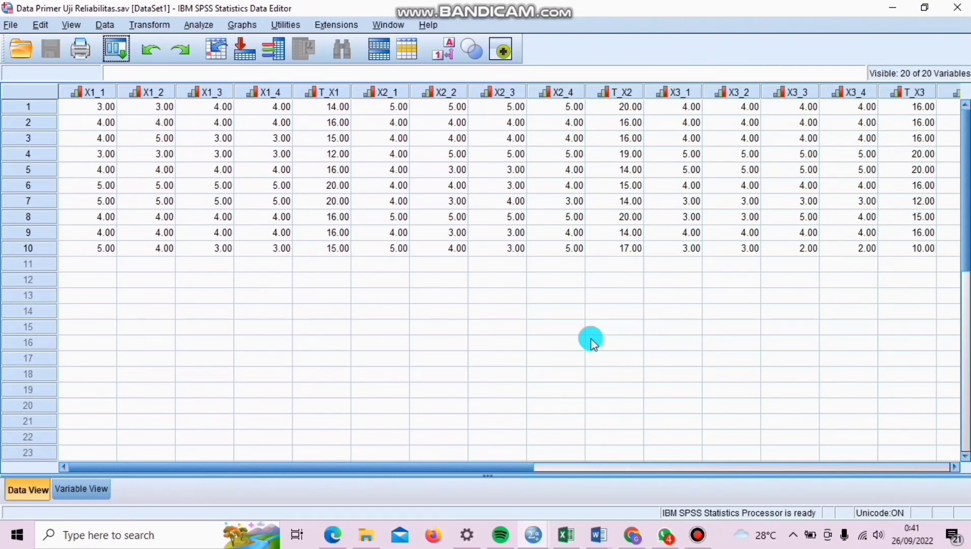
click(198, 25)
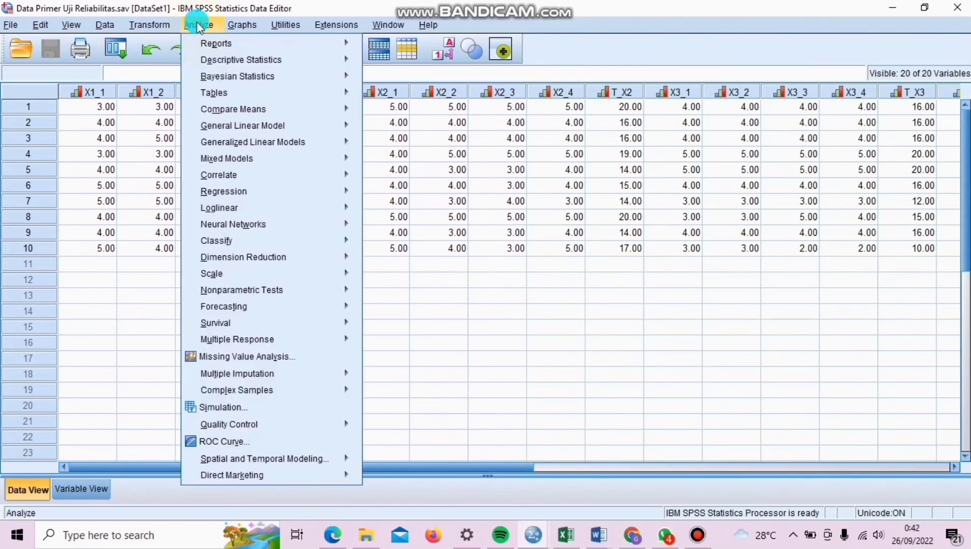
mouse_move(292, 271)
click(382, 275)
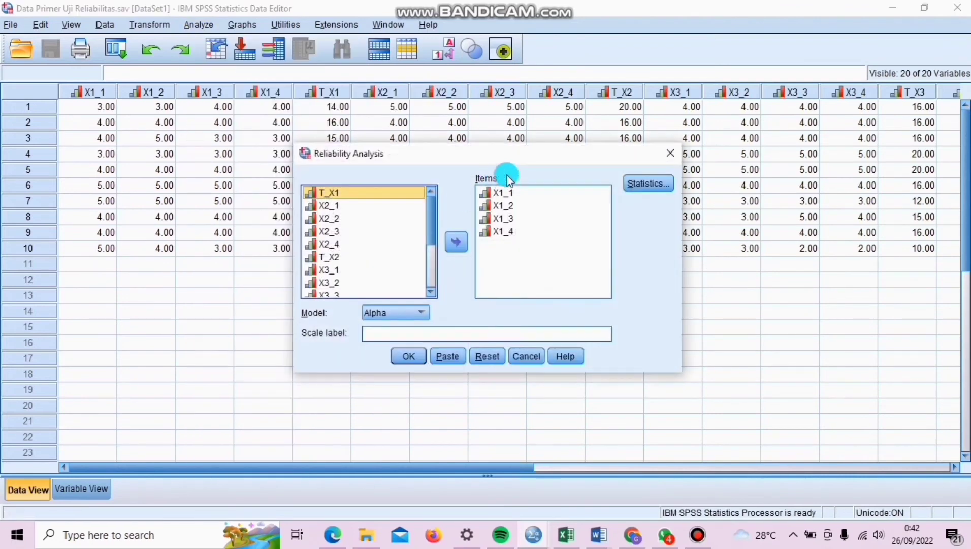
click(506, 192)
key(shift+End)
click(456, 242)
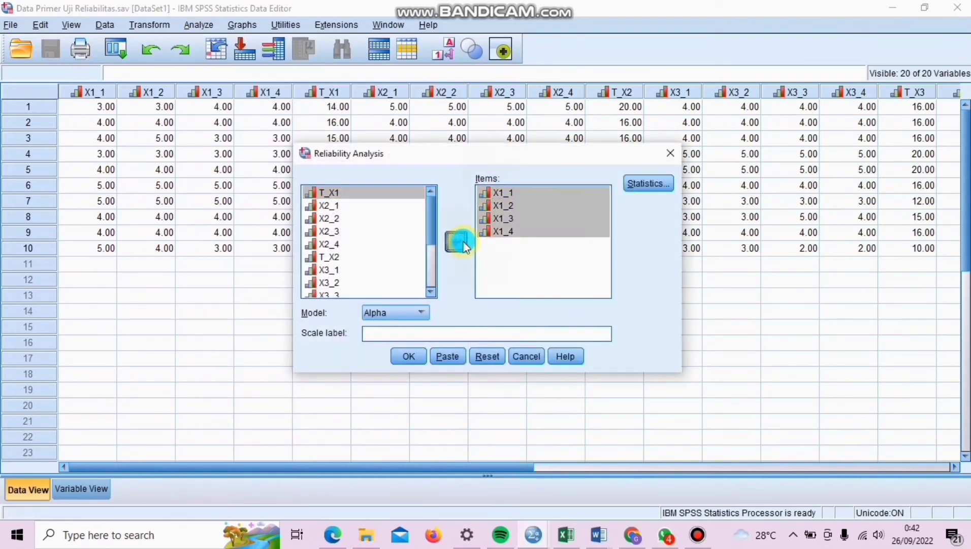
- Add X2_1, X2_2, X2_3 and X2_4 as the items for the reliability analysis
scroll(430, 227, down, 3)
double_click(330, 212)
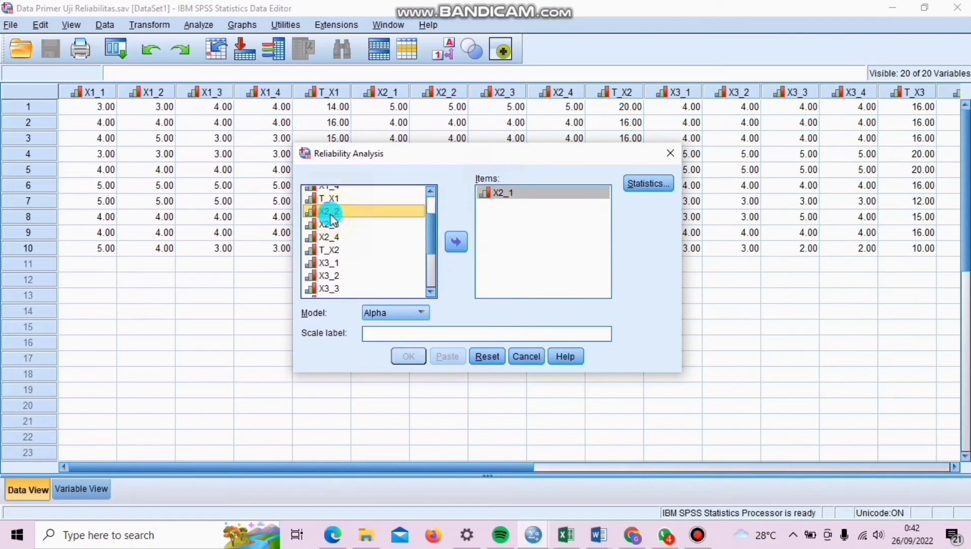
double_click(330, 212)
double_click(330, 213)
double_click(330, 213)
- Keep the selected statistics, run the Alpha reliability analysis for the X2 items, and view its output tables
click(648, 183)
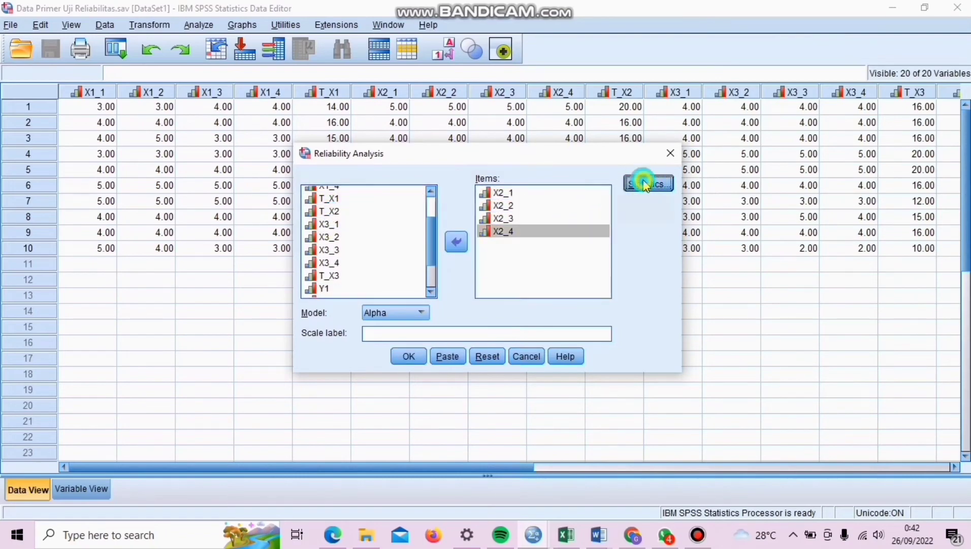
click(440, 389)
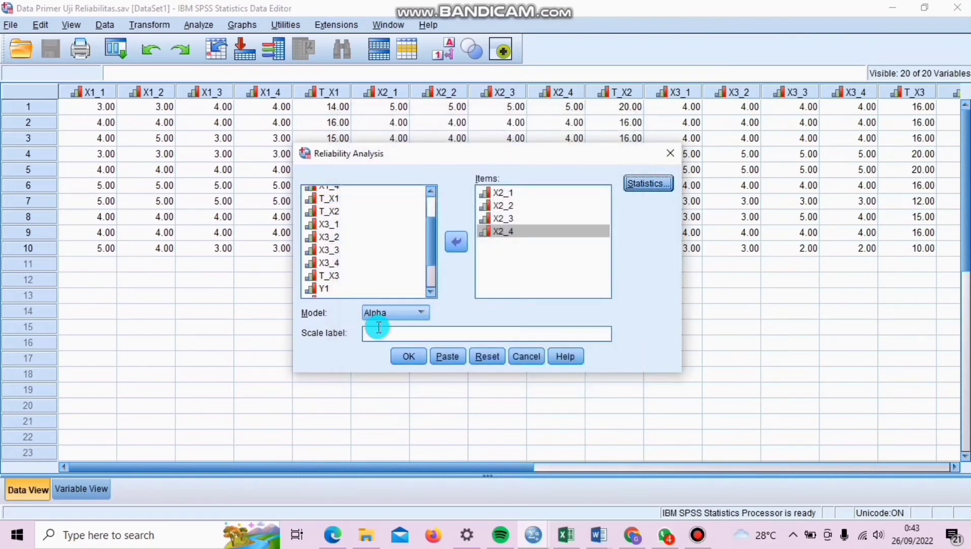
click(407, 357)
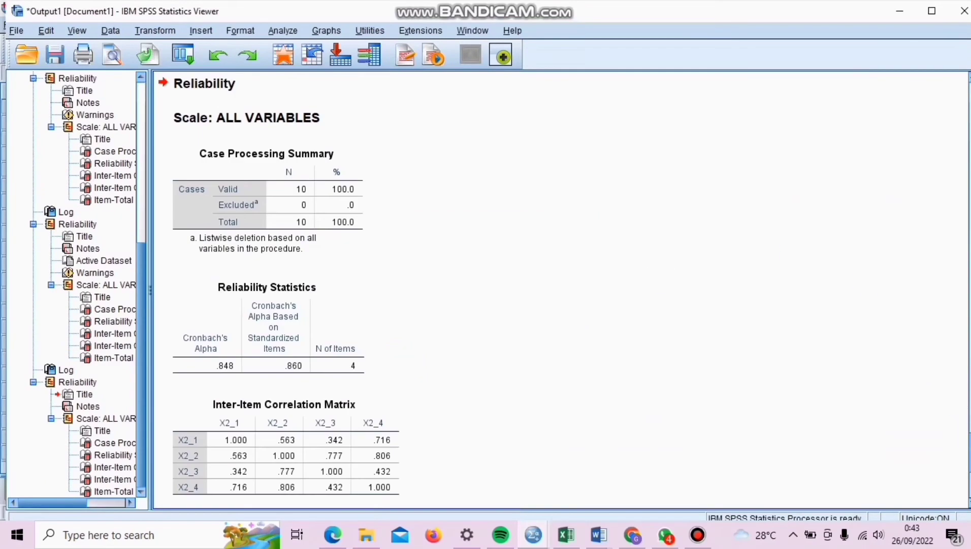
scroll(963, 442, down, 2)
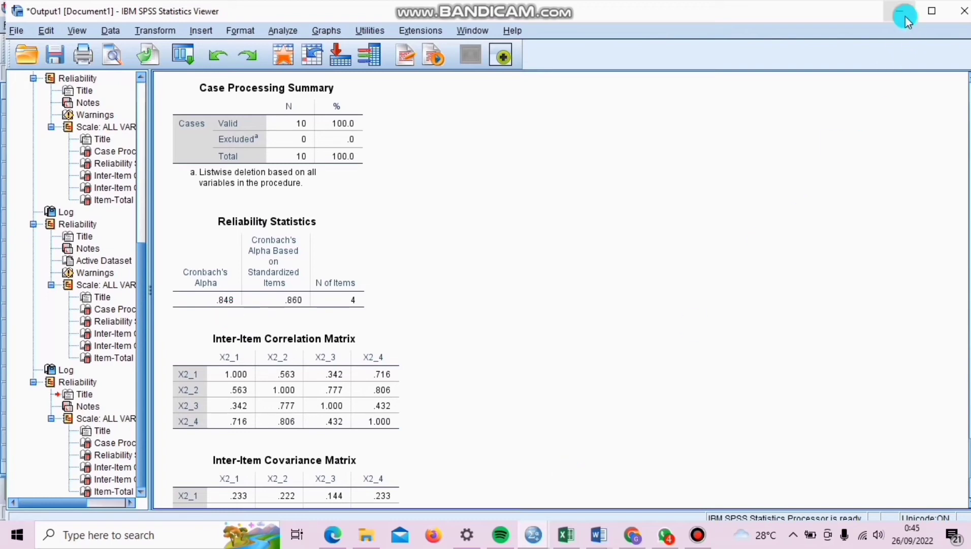
- Return to the dataset and clear X2_1 to X2_4 from the Reliability Analysis items
click(905, 16)
click(202, 26)
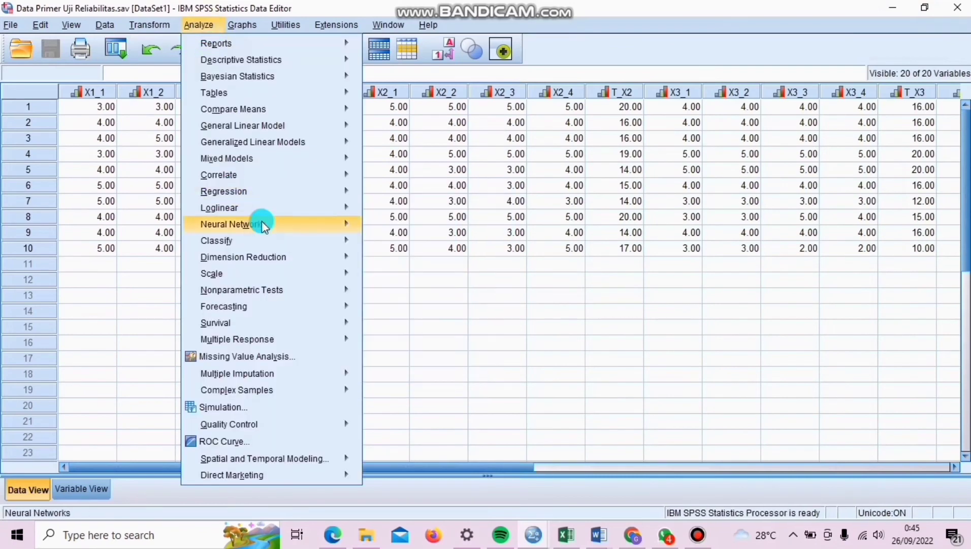
mouse_move(336, 269)
click(402, 275)
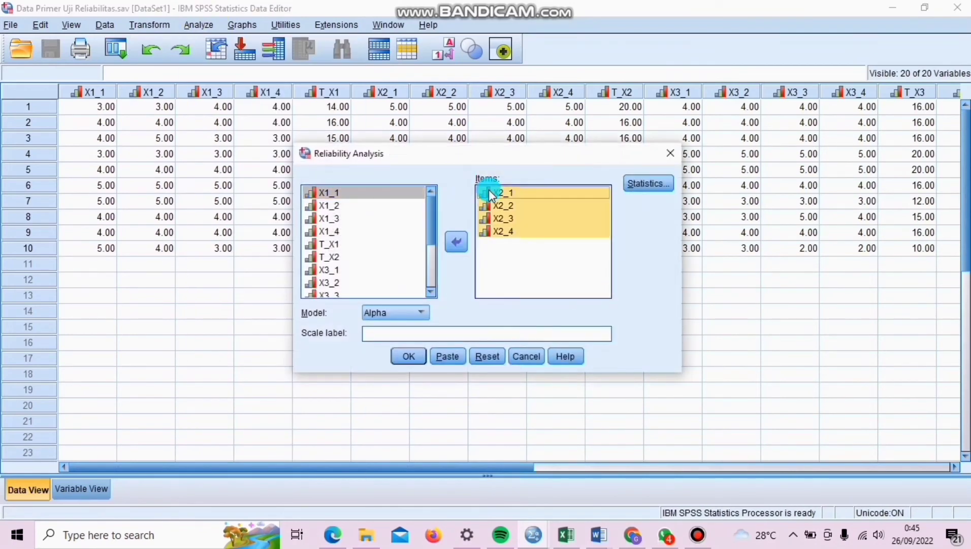
click(457, 241)
- Add X3_1, X3_2, X3_3 and X3_4 as the reliability items and accept the existing statistics selection
drag(433, 215, 434, 257)
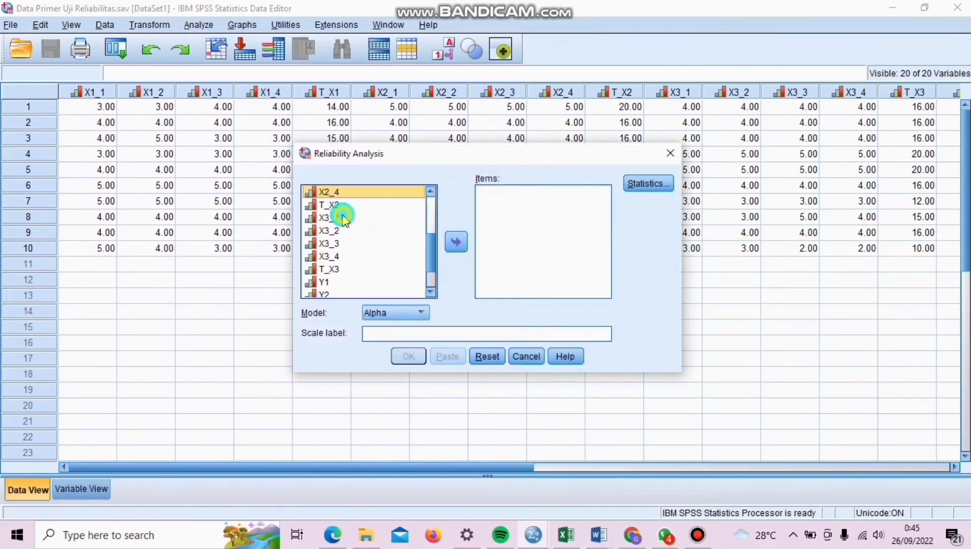
double_click(343, 218)
double_click(343, 218)
double_click(343, 218)
double_click(343, 218)
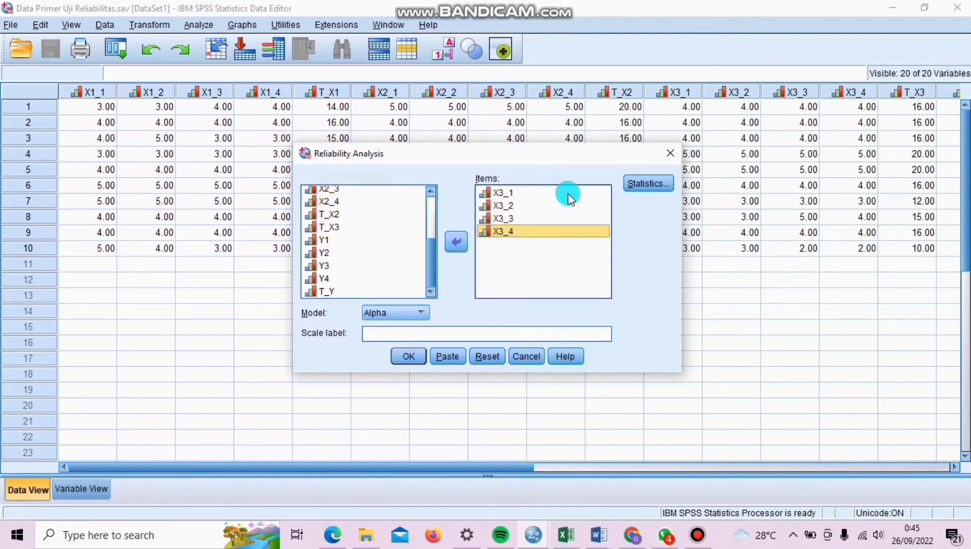
click(648, 184)
click(442, 386)
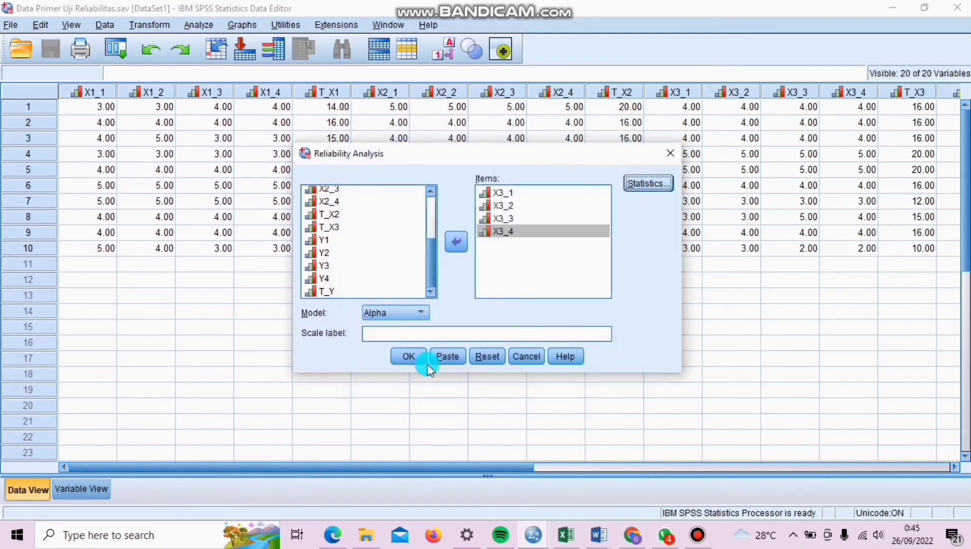
- Run the Alpha reliability analysis for the X3 items and view its output tables
click(408, 356)
scroll(559, 290, down, 1)
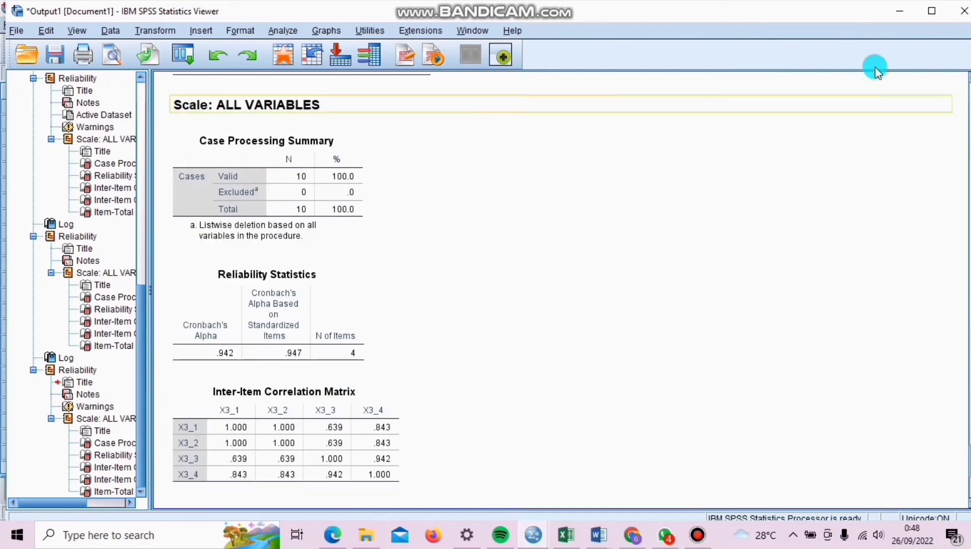
- Return to the dataset and clear X3_1 to X3_4 from the Reliability Analysis items
click(899, 12)
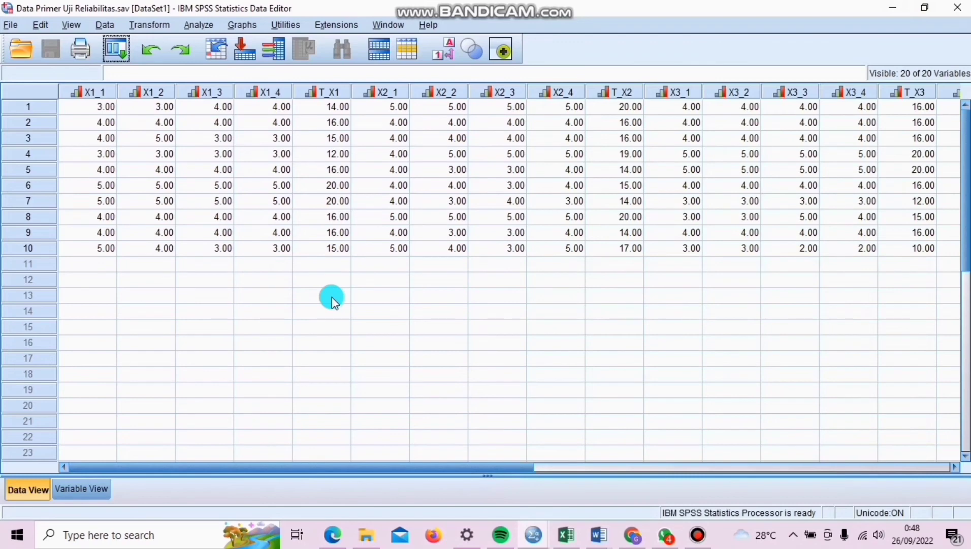
click(203, 18)
mouse_move(299, 271)
click(380, 275)
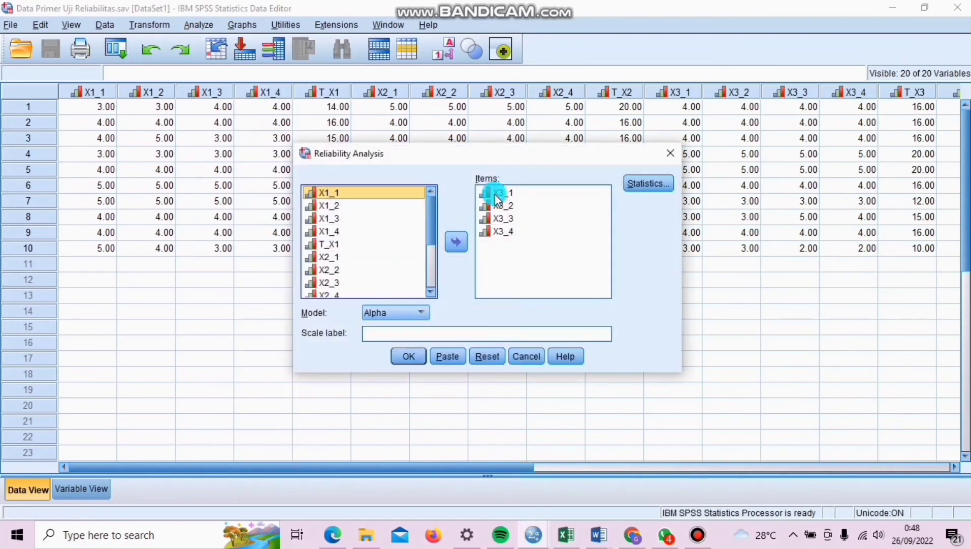
click(497, 194)
shift+click(503, 231)
click(456, 241)
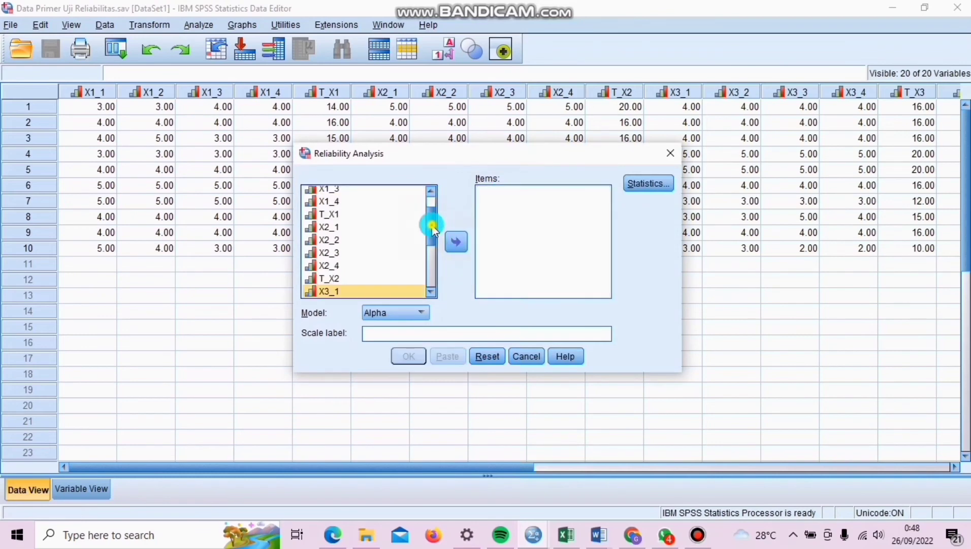
- Add Y1, Y2, Y3 and Y4 as the items for the reliability analysis
drag(433, 228, 347, 245)
click(324, 242)
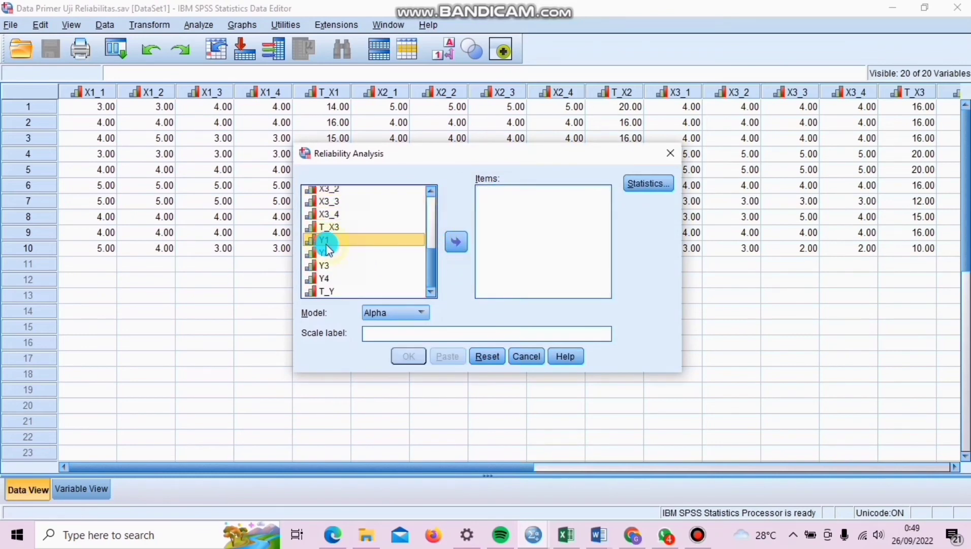
double_click(326, 241)
double_click(325, 253)
double_click(325, 265)
click(325, 277)
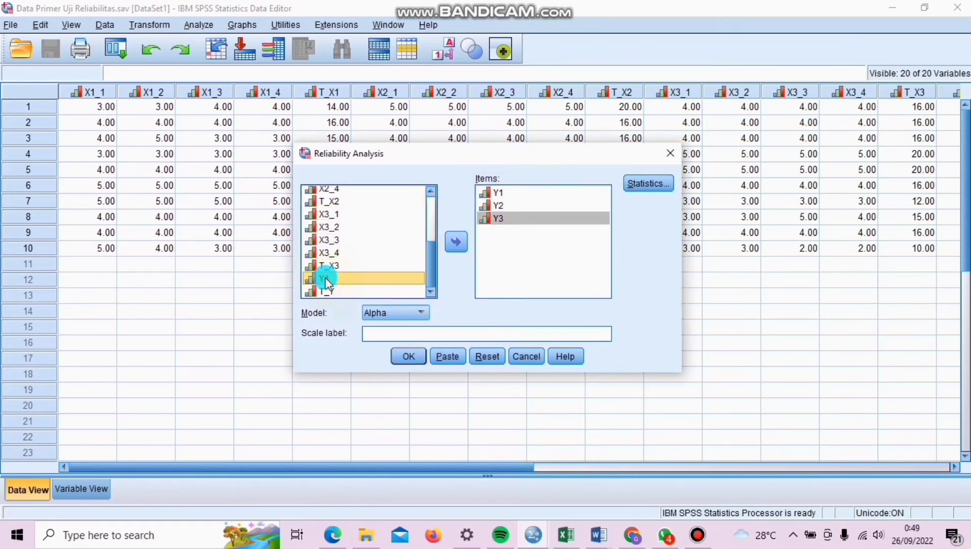
double_click(325, 277)
- Keep the selected statistics and run the Alpha reliability analysis for the Y items
click(647, 183)
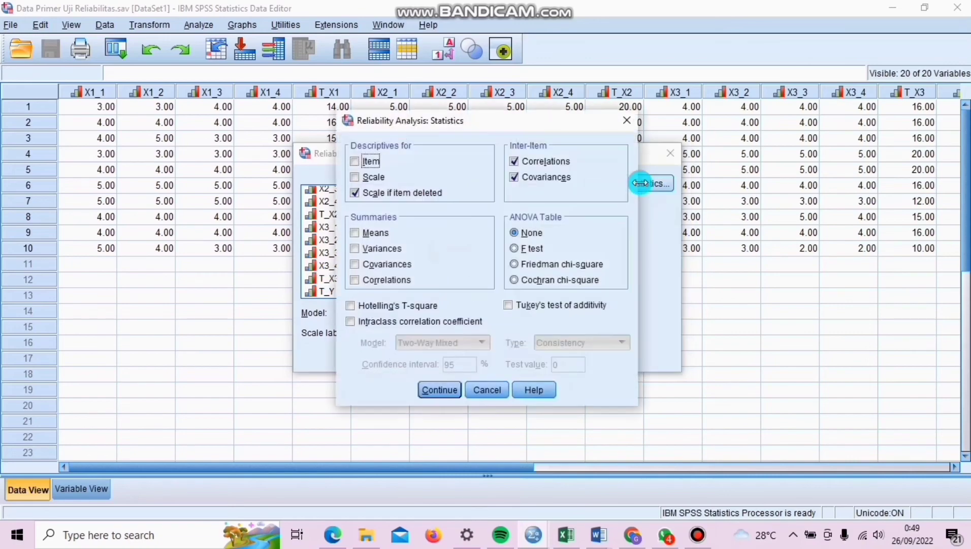
click(438, 388)
click(409, 356)
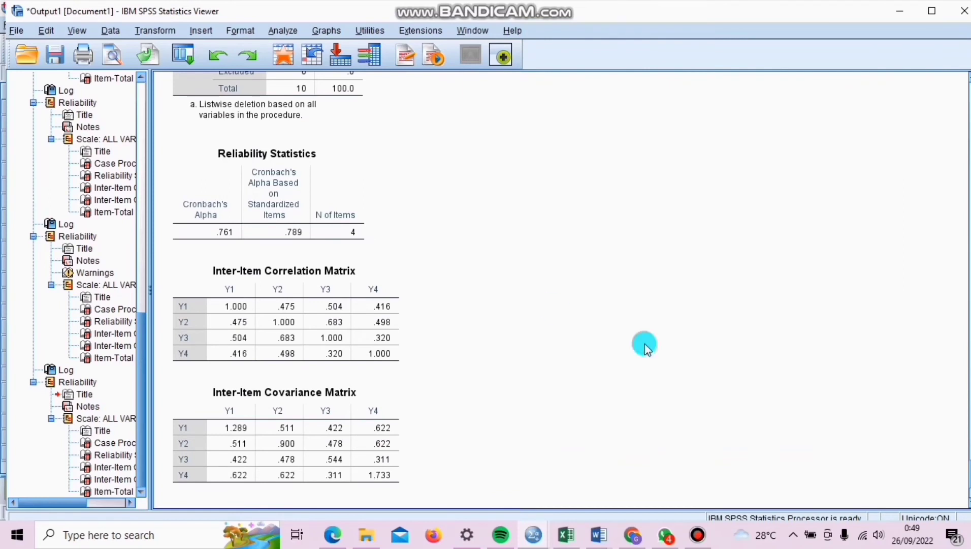
- Examine the Cronbach's Alpha and item statistics tables for the Y, X1, X2 and X3 reliability analyses in the output
click(218, 233)
click(219, 249)
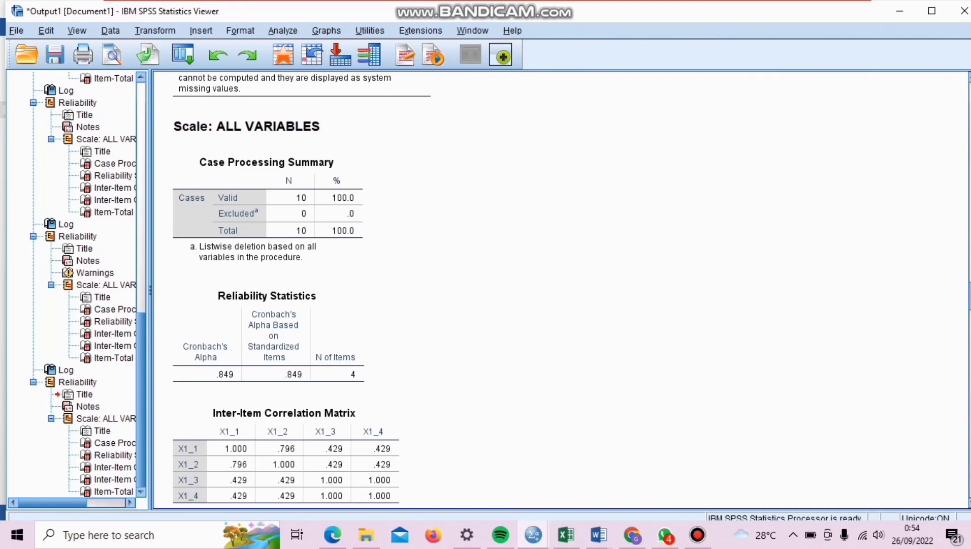
scroll(559, 289, down, 15)
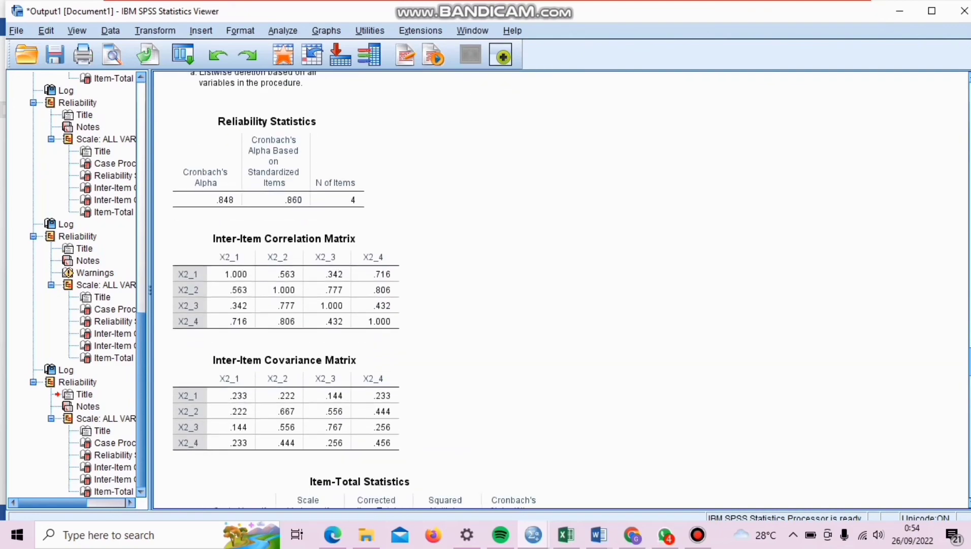
scroll(559, 290, down, 15)
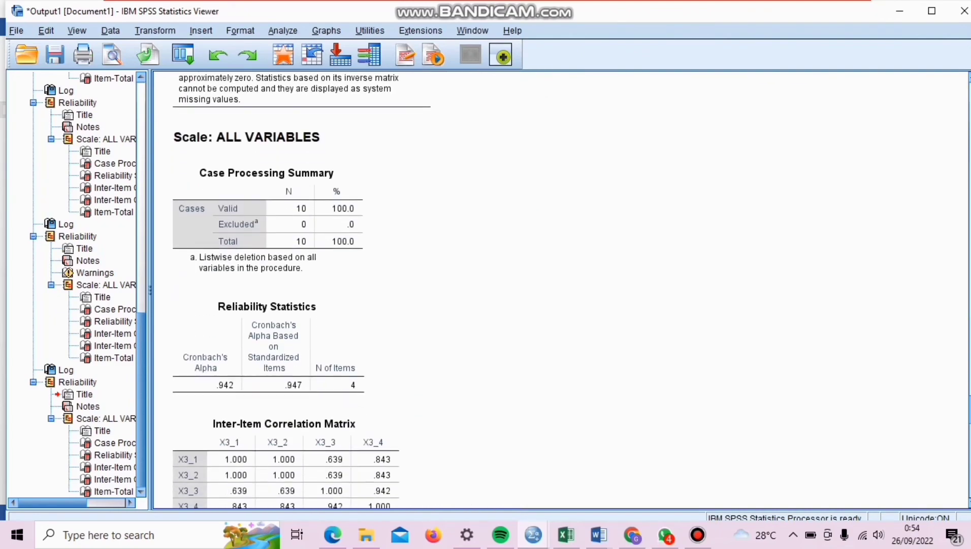
scroll(559, 290, down, 5)
scroll(559, 289, down, 15)
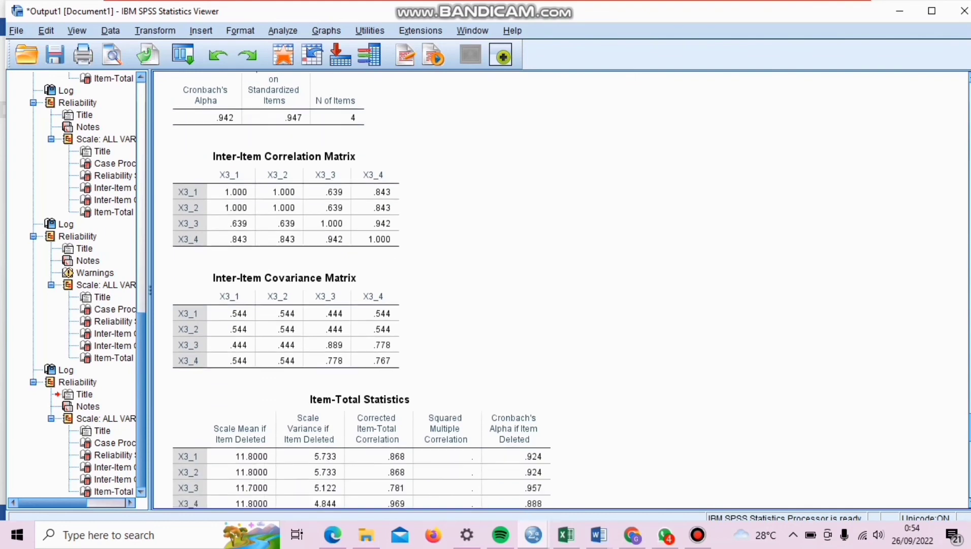
scroll(558, 290, down, 1)
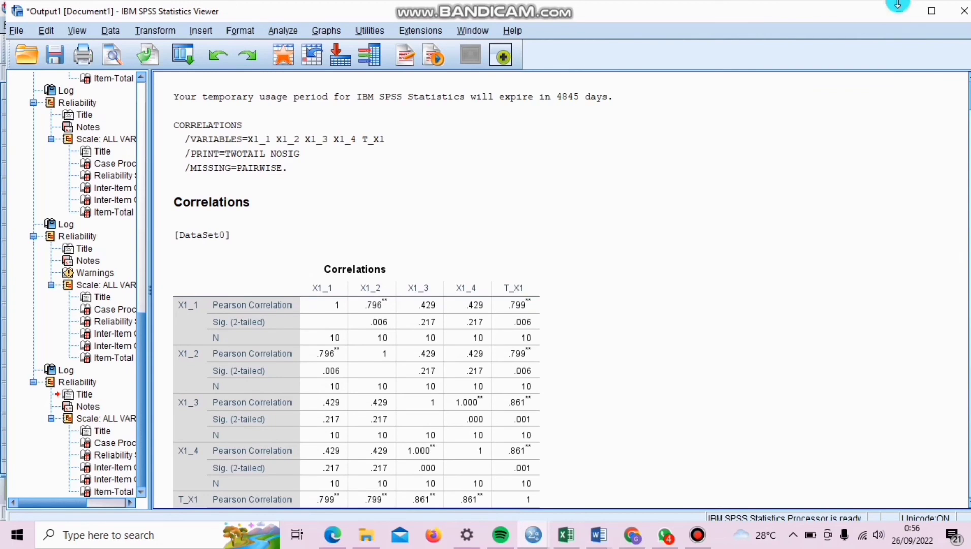
click(900, 10)
- Save the output in the Documents folder as a Viewer file named "Data Primer Uji Validitas dan Uji Reliabilitas"
click(22, 30)
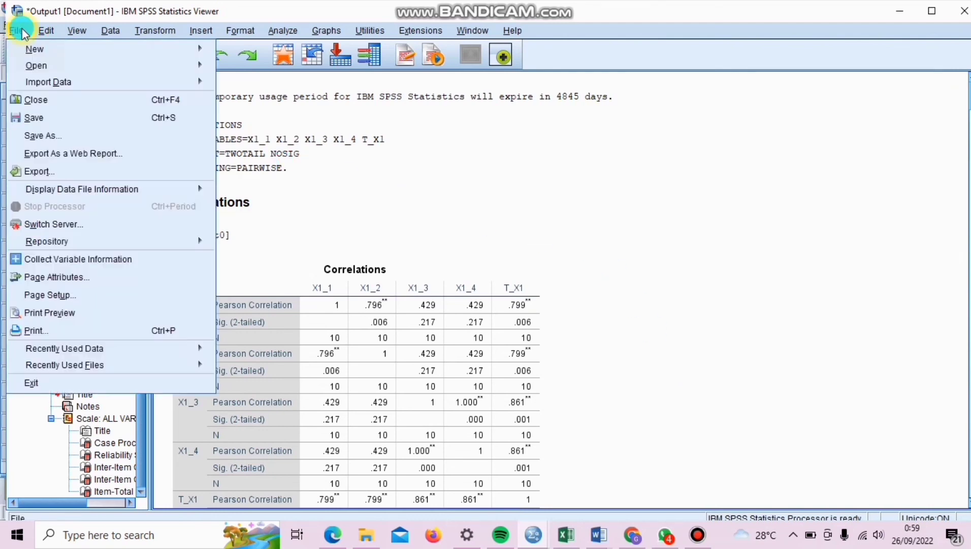
click(50, 136)
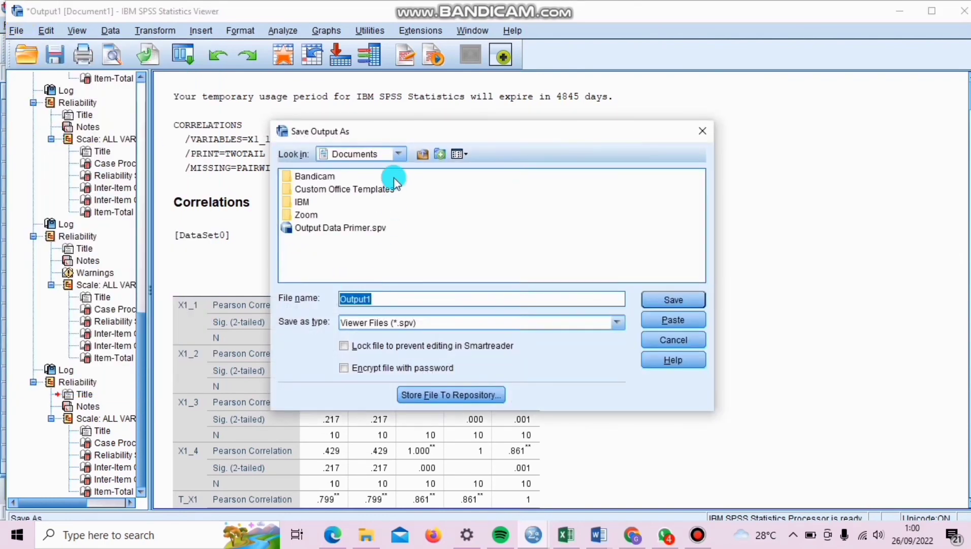
click(384, 298)
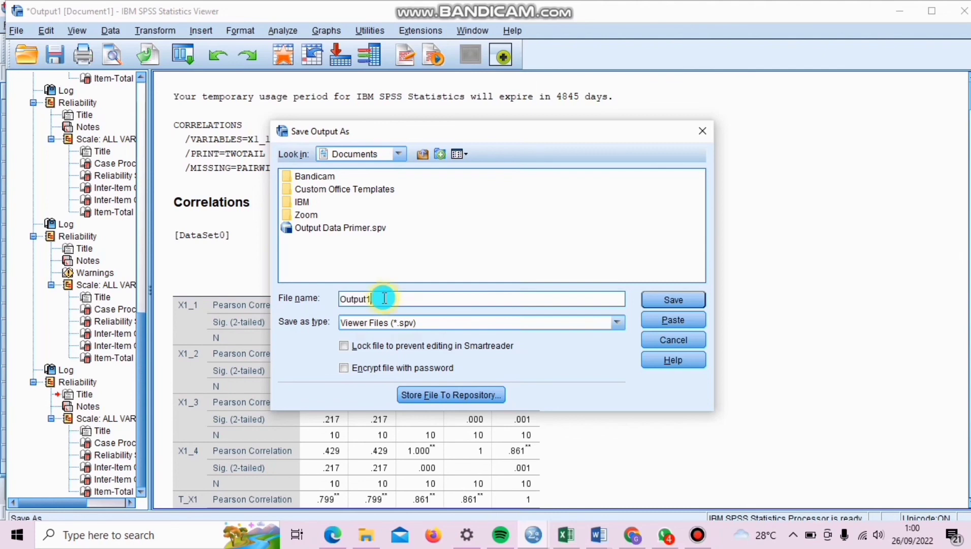
key(BackSpace)
key(BackSpace)
key(BackSpace)
key(BackSpace)
key(BackSpace)
key(BackSpace)
key(BackSpace)
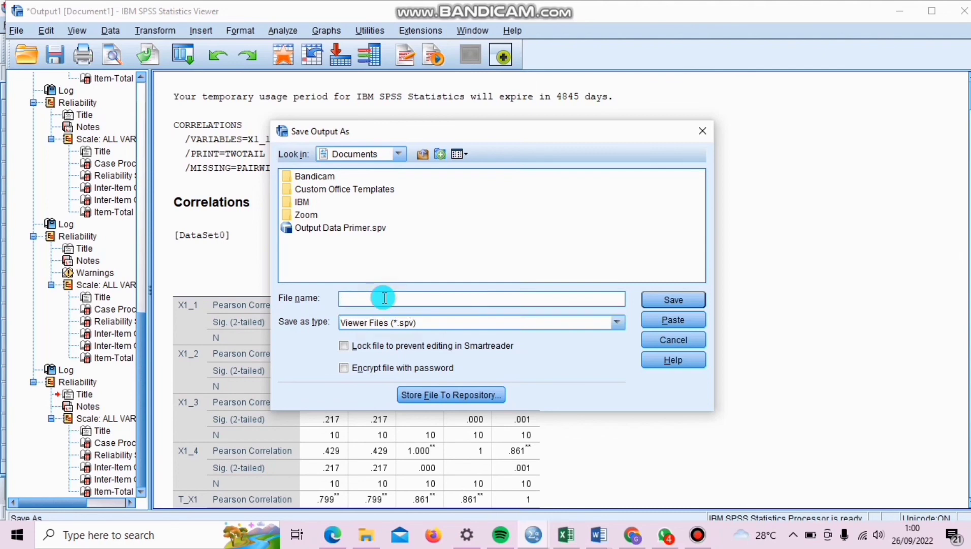
text(Data)
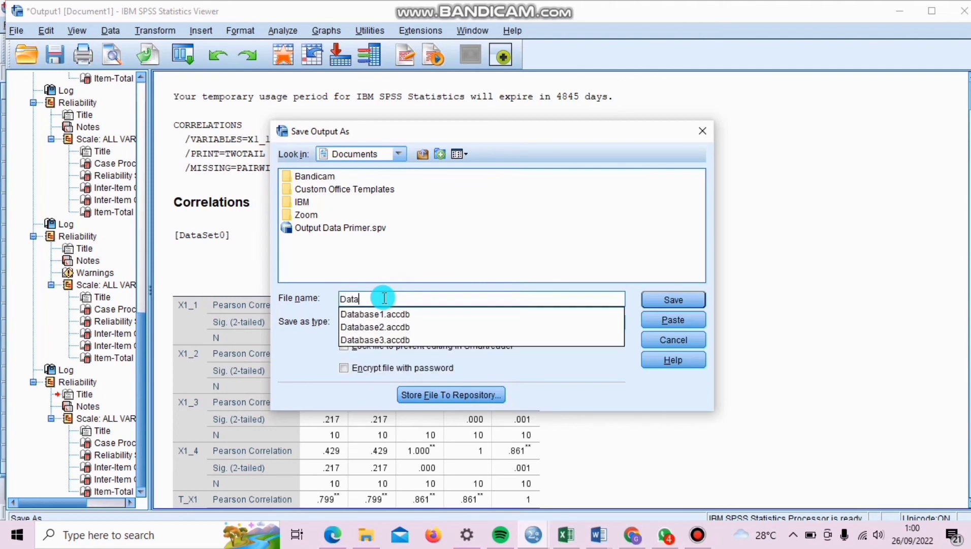
text( Prim)
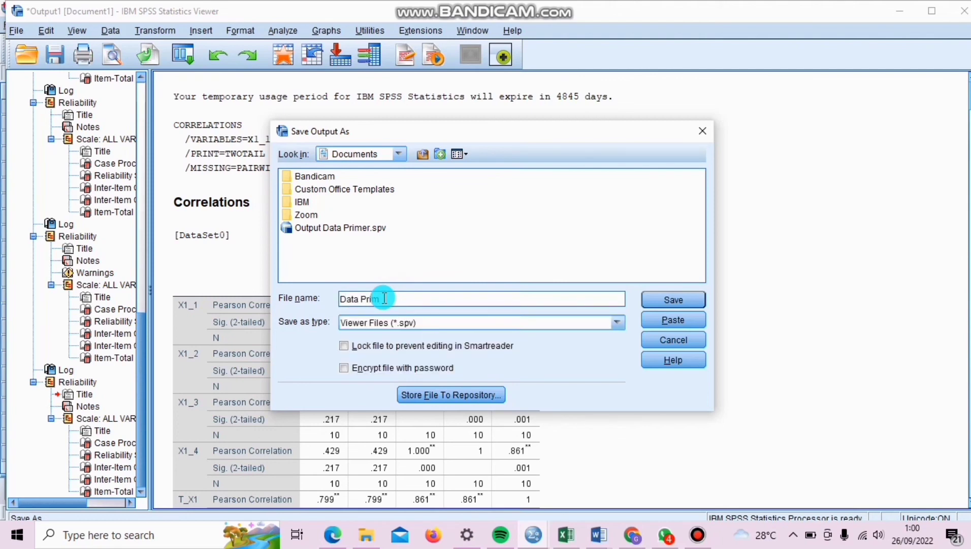
text(er Uji Validitas dan Uji )
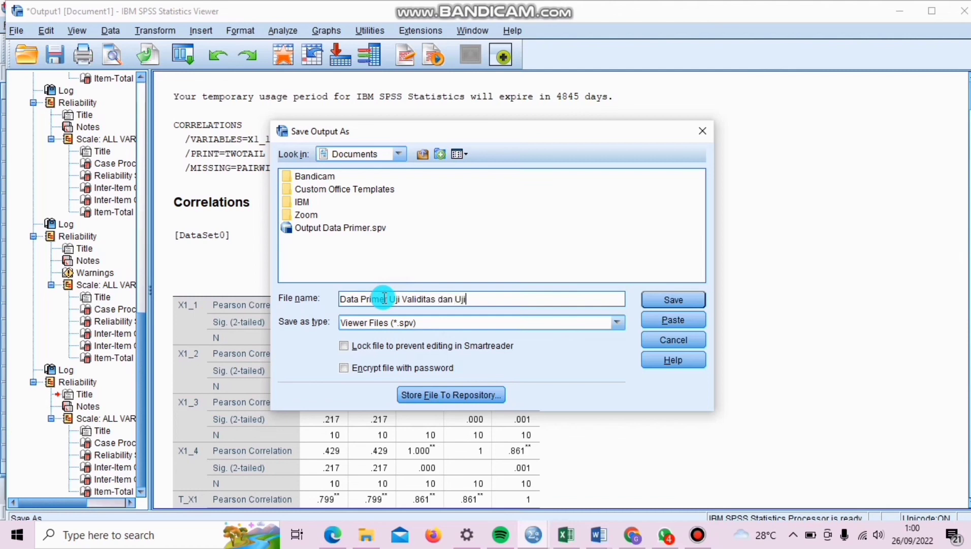
text(Reliabilitas)
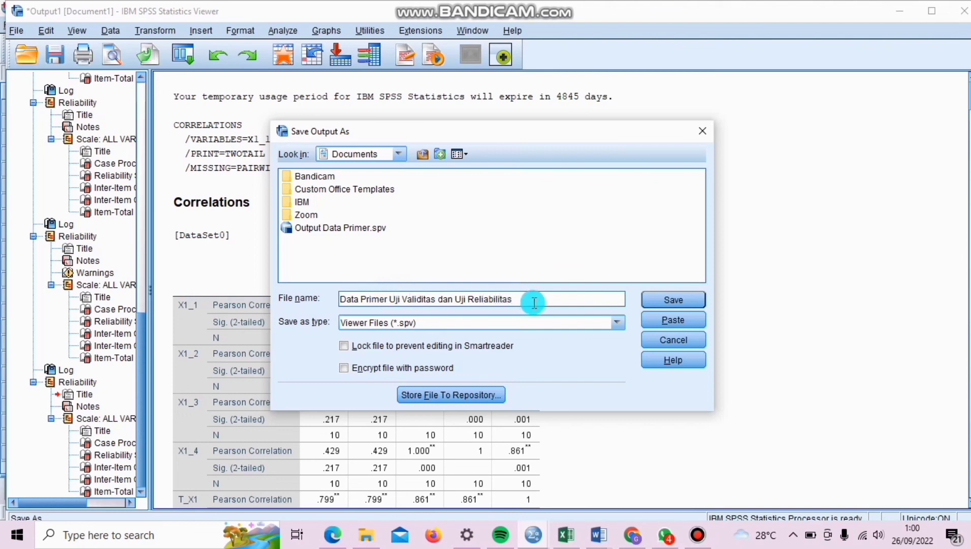
click(649, 306)
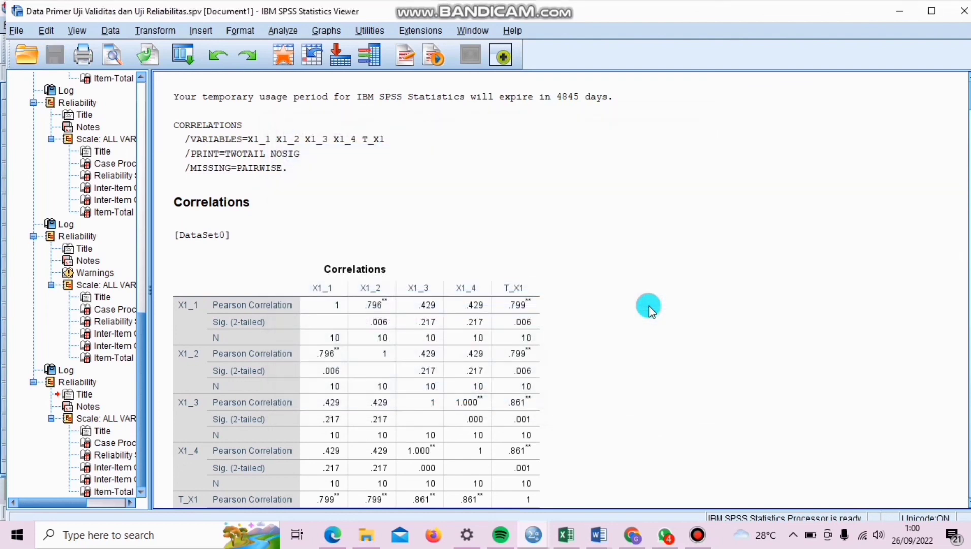